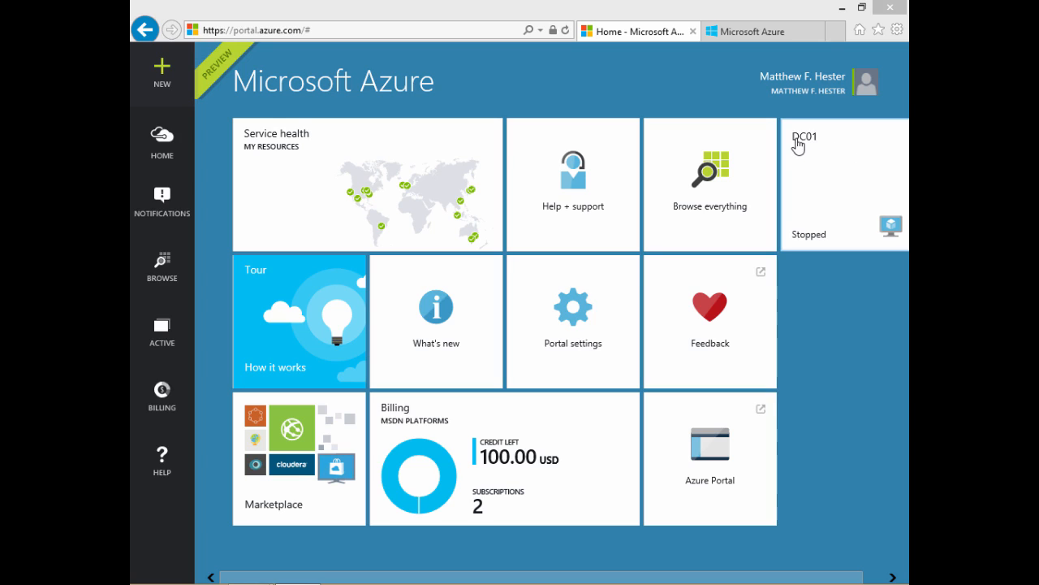
# Step: In the portal settings, try the bright blue and white themes and apply the black theme
pyautogui.click(549, 329)
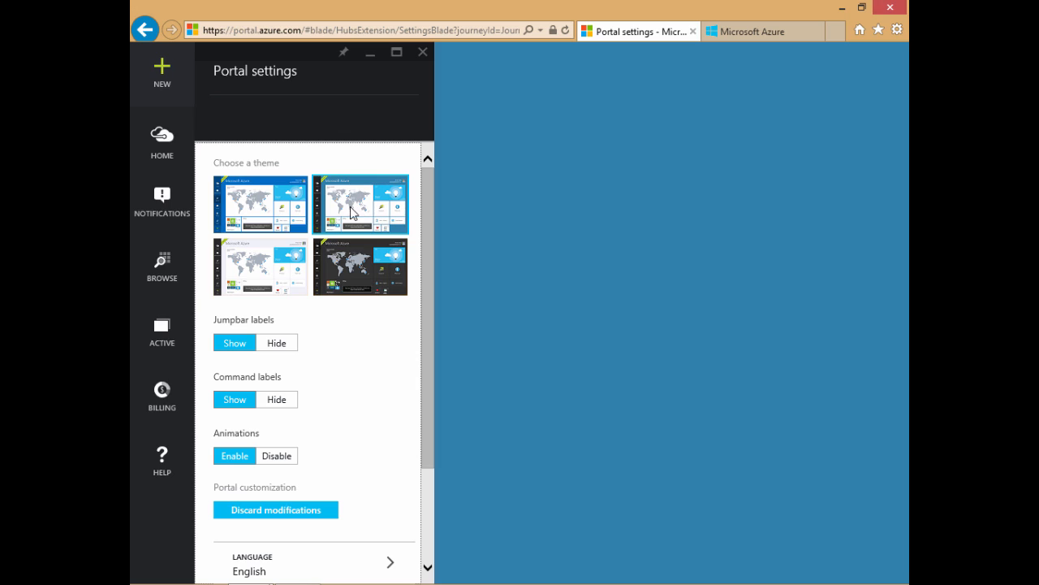
pyautogui.click(300, 215)
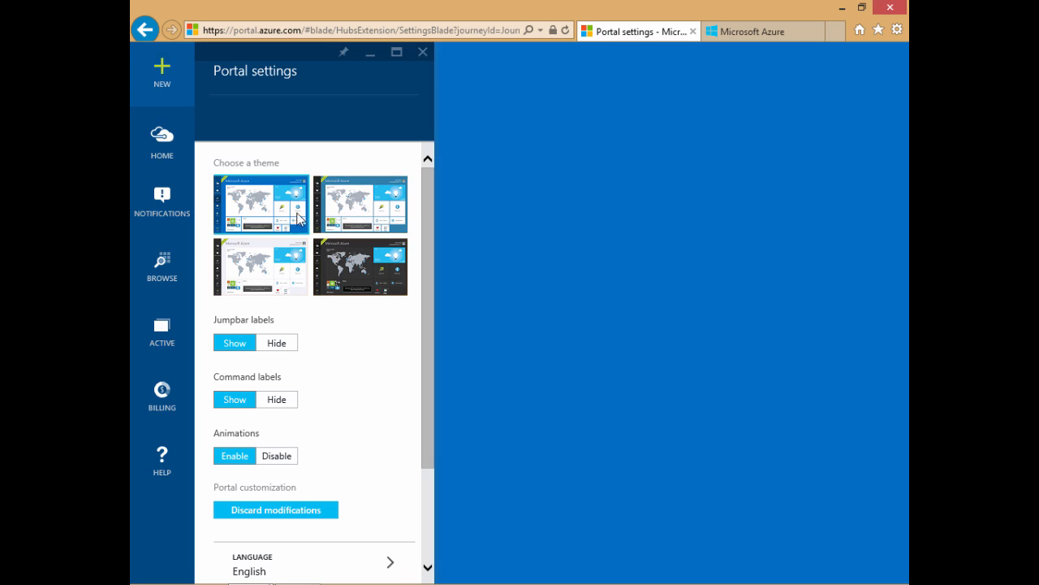
pyautogui.click(273, 251)
pyautogui.click(342, 281)
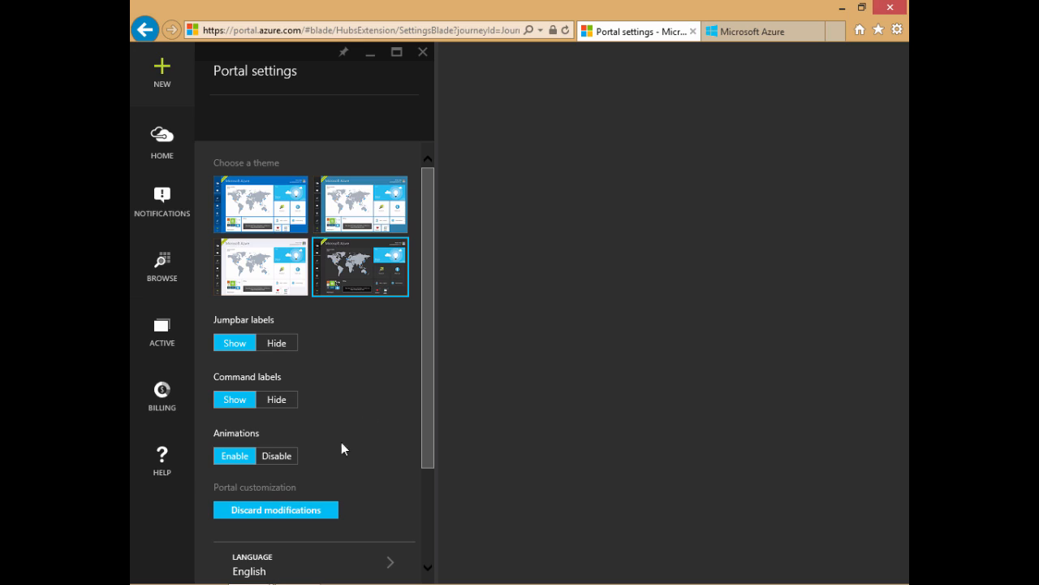
# Step: Hide the jumpbar labels and show them again
pyautogui.click(280, 342)
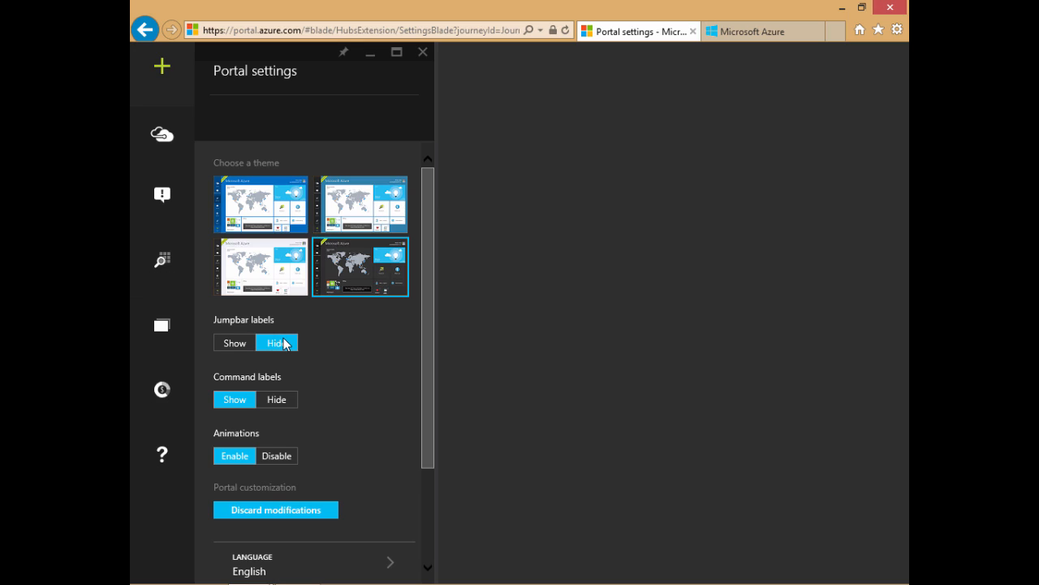
pyautogui.click(241, 346)
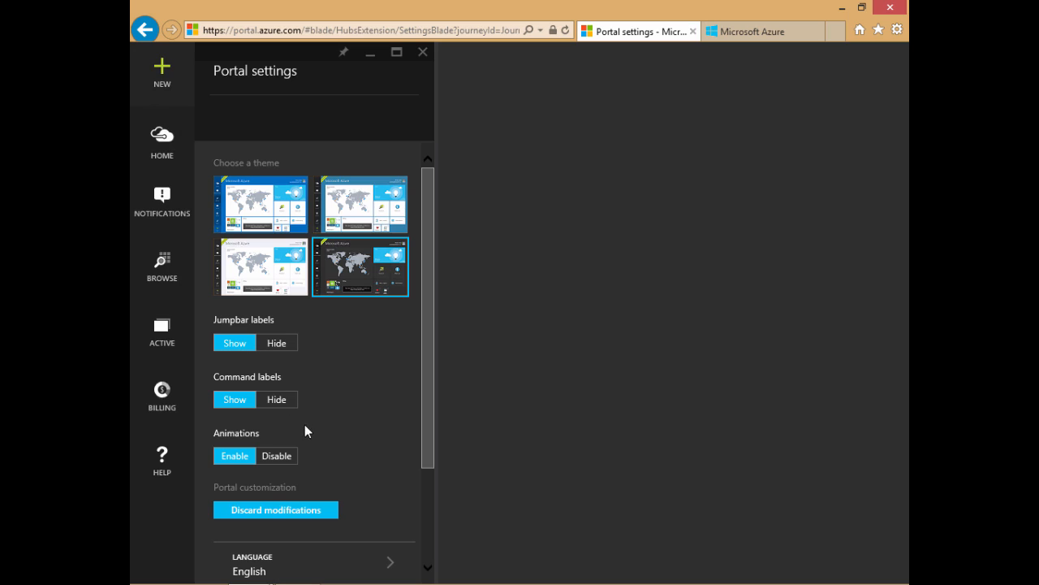
# Step: Look through the available portal languages without changing the selection, and close the portal settings
pyautogui.scroll(-3, 324, 439)
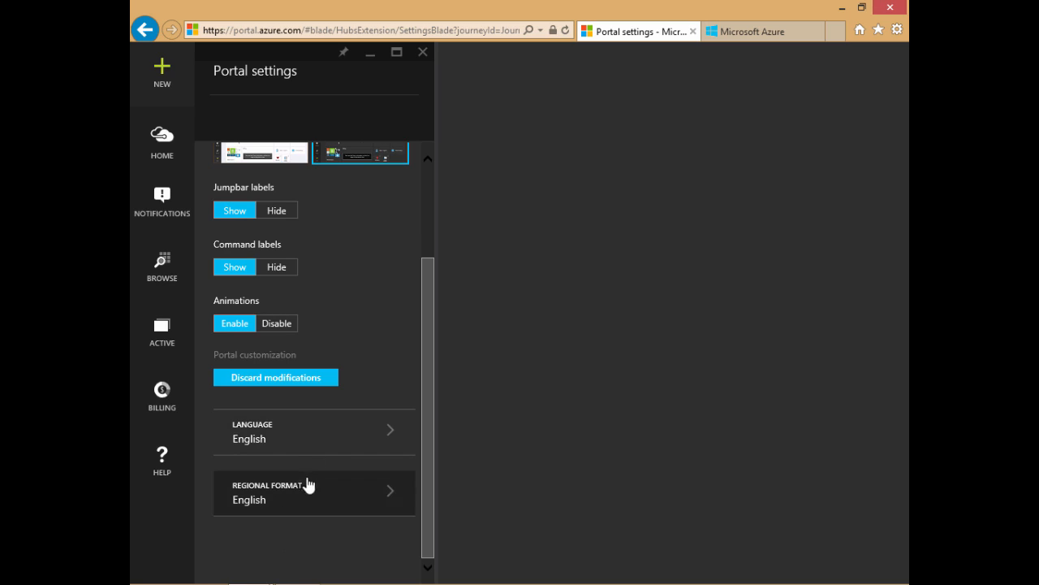
pyautogui.click(305, 453)
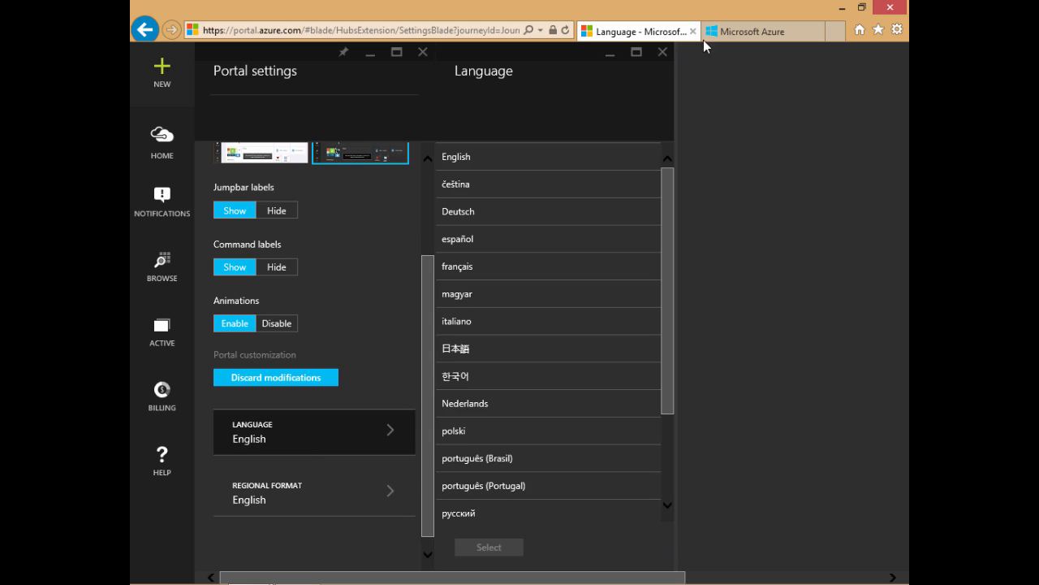
pyautogui.click(662, 51)
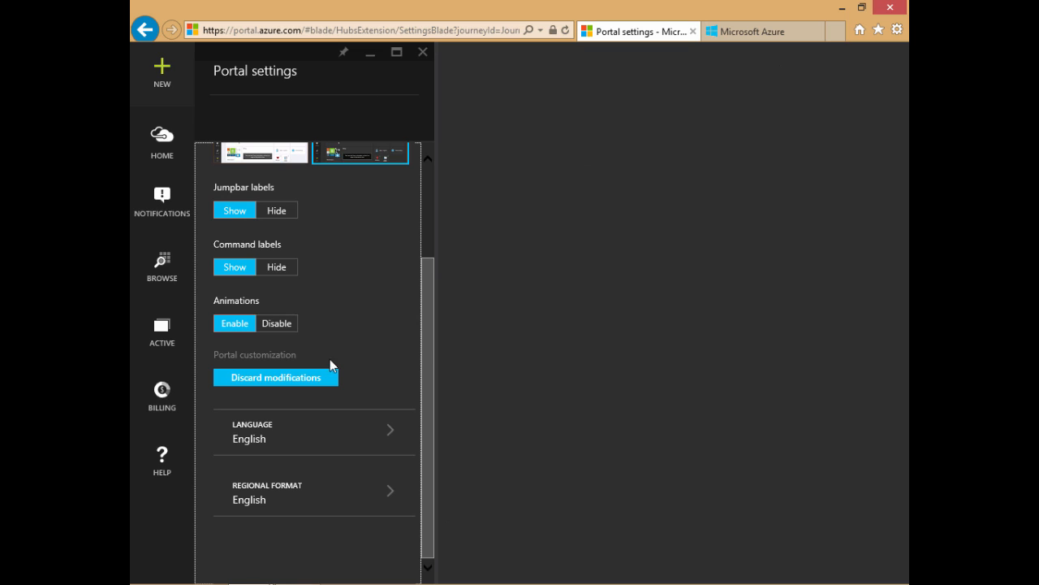
pyautogui.scroll(1, 375, 313)
pyautogui.click(422, 51)
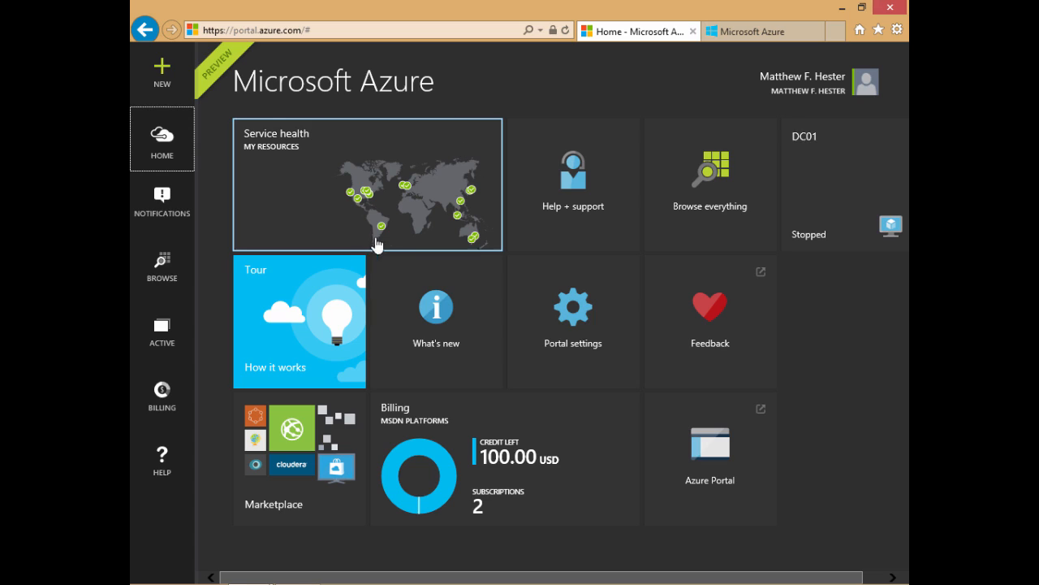
# Step: Start customizing the Startboard and resize the Service health tile to 6 x 4 and back down to 2 x 1
pyautogui.rightClick(302, 181)
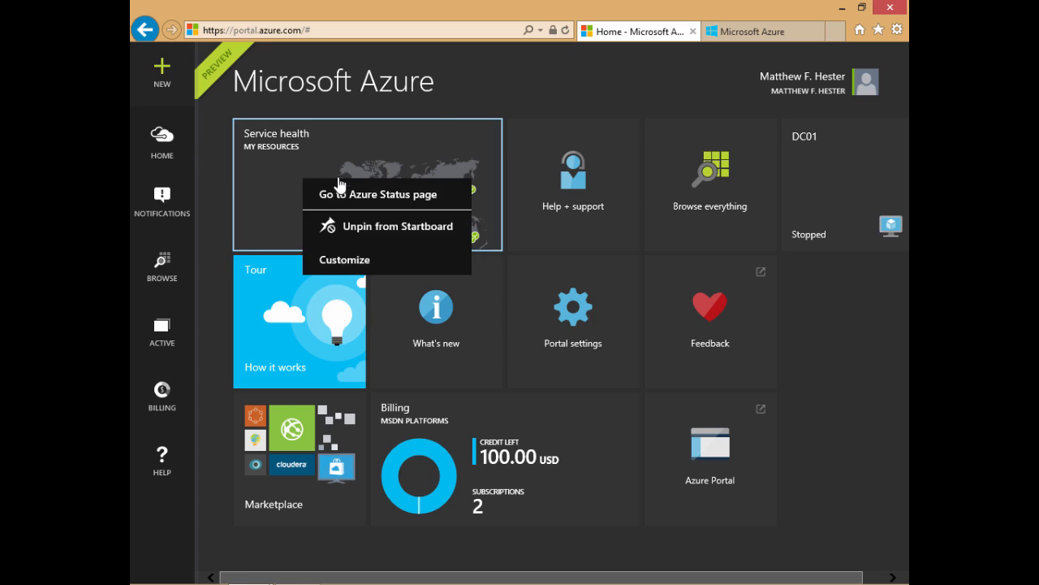
pyautogui.click(344, 261)
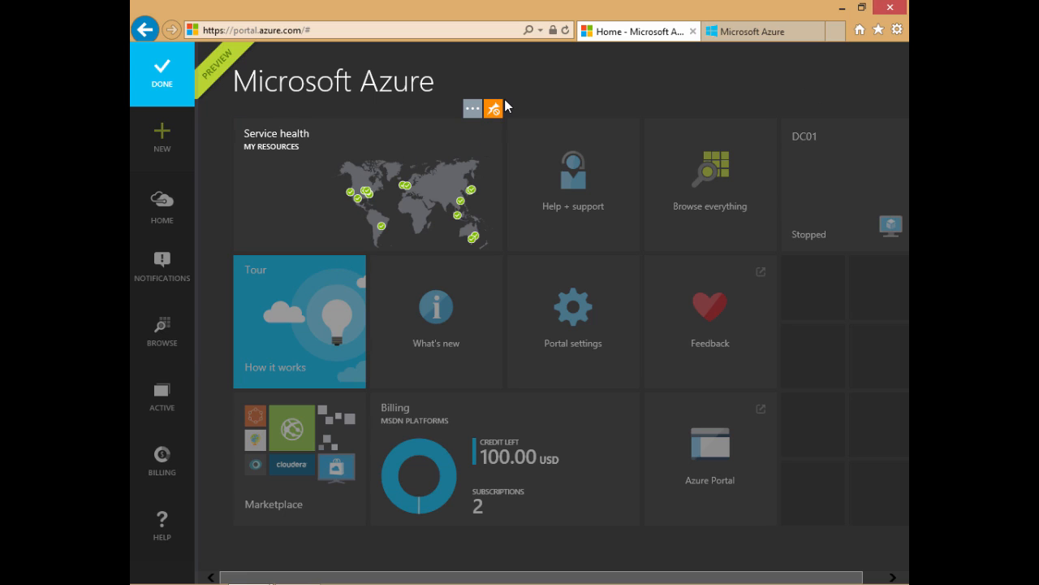
pyautogui.click(473, 110)
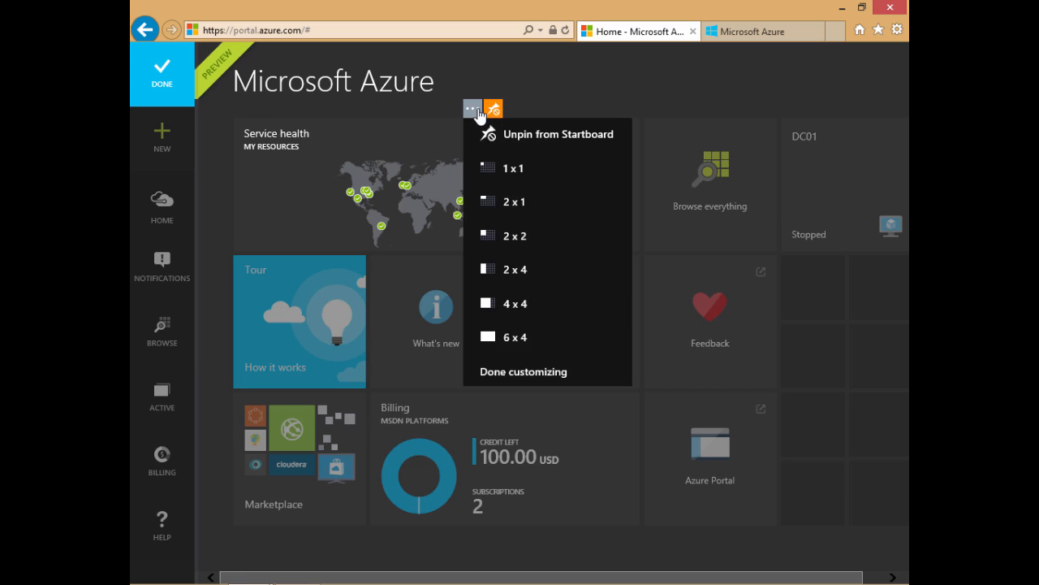
pyautogui.click(485, 338)
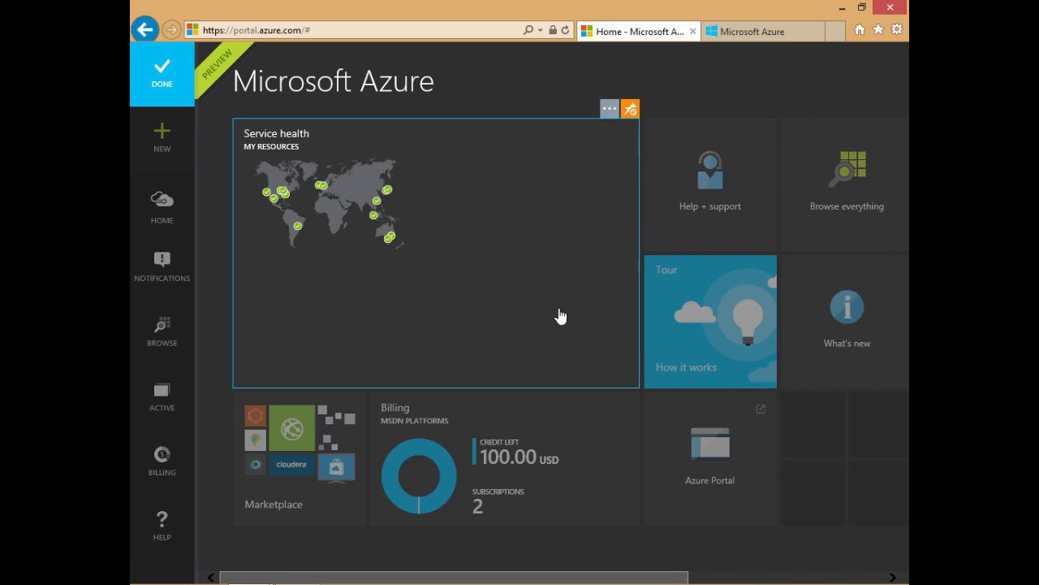
pyautogui.click(612, 111)
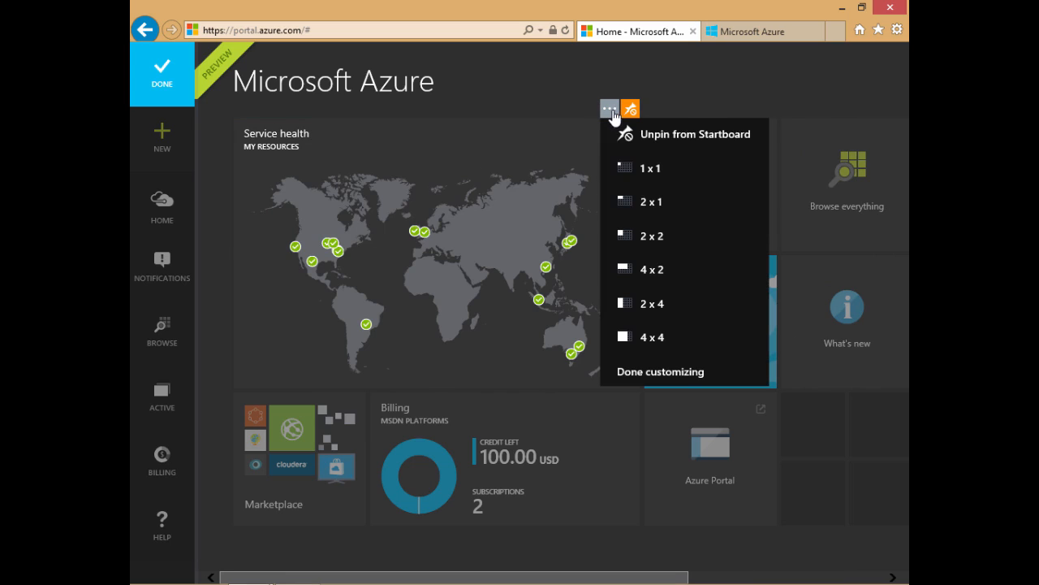
pyautogui.click(625, 203)
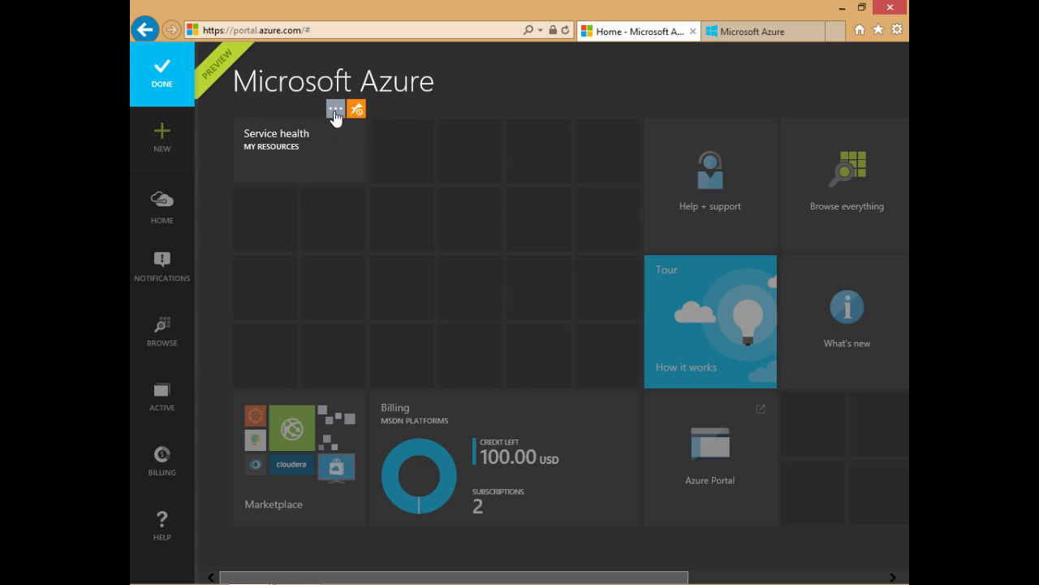
# Step: Rearrange the Startboard: Service health above Billing's right half, Help + support above Marketplace, Tour in the first slot, and DC01 beside it
pyautogui.moveTo(333, 157)
pyautogui.mouseDown()
pyautogui.moveTo(392, 249)
pyautogui.moveTo(471, 322)
pyautogui.moveTo(488, 295)
pyautogui.moveTo(599, 341)
pyautogui.mouseUp()
pyautogui.moveTo(708, 197)
pyautogui.mouseDown()
pyautogui.moveTo(706, 173)
pyautogui.moveTo(308, 303)
pyautogui.mouseUp()
pyautogui.moveTo(742, 318); pyautogui.dragTo(314, 177)
pyautogui.moveTo(880, 172); pyautogui.dragTo(447, 175)
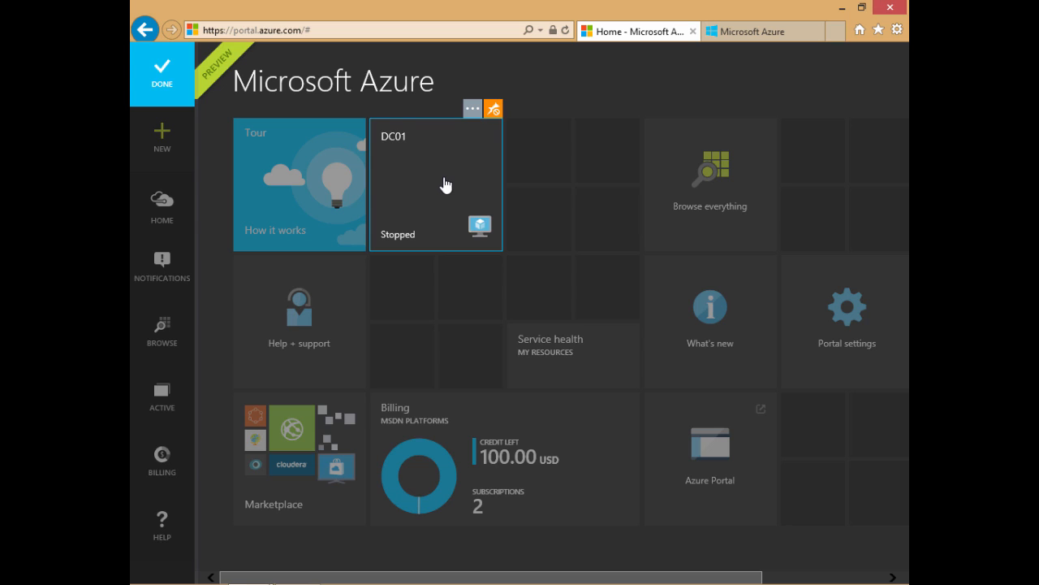
# Step: Resize the Service health tile to 4 x 2 and move the Browse everything tile directly beside DC01
pyautogui.rightClick(555, 342)
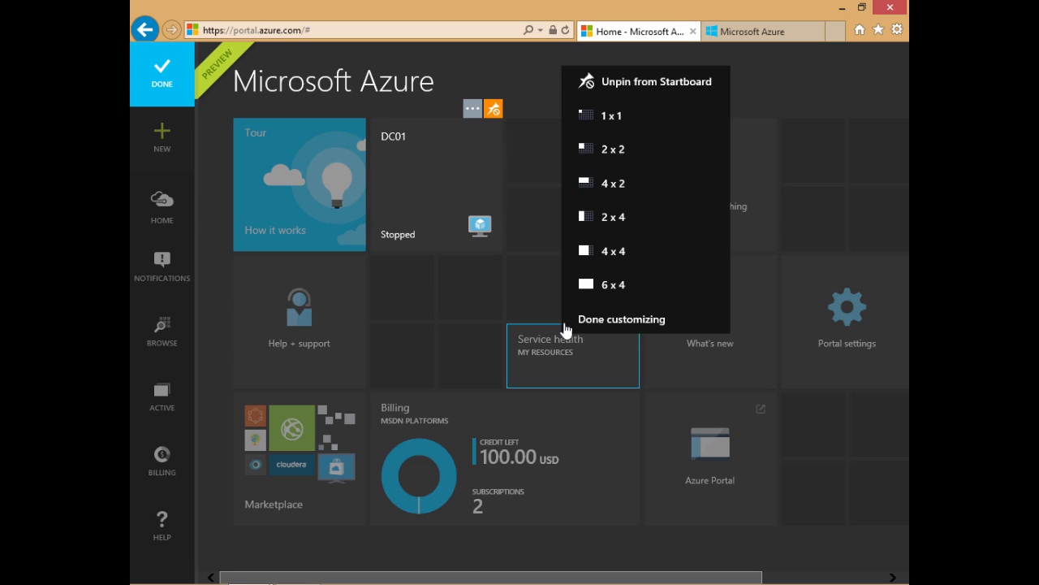
pyautogui.click(614, 182)
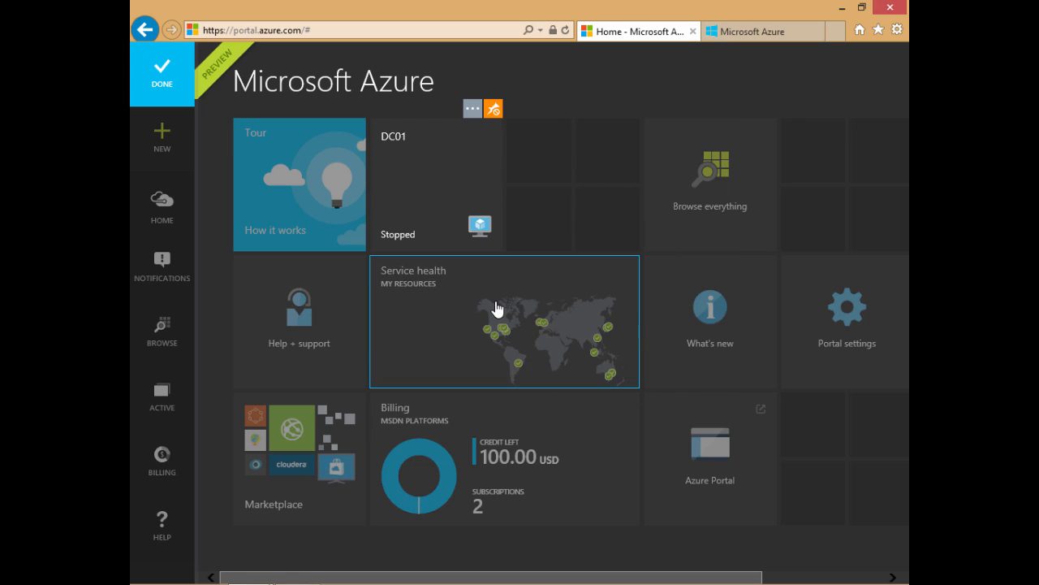
pyautogui.moveTo(629, 195); pyautogui.dragTo(560, 187)
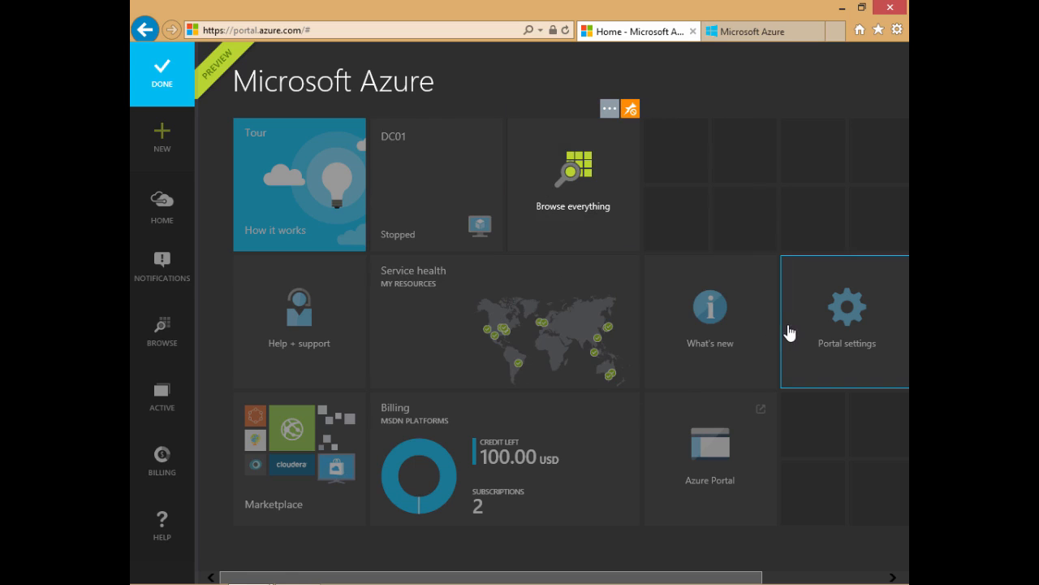
# Step: Shrink the Portal settings and Azure Portal tiles to 1 x 1 and stack Portal settings beneath Azure Portal beside Billing
pyautogui.rightClick(825, 354)
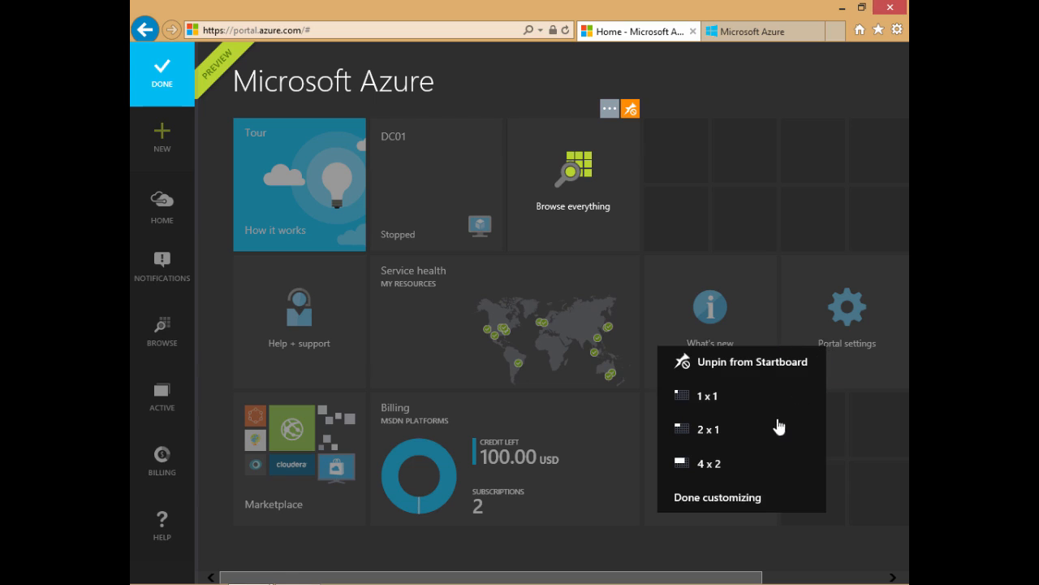
pyautogui.click(692, 397)
pyautogui.moveTo(820, 305); pyautogui.dragTo(804, 499)
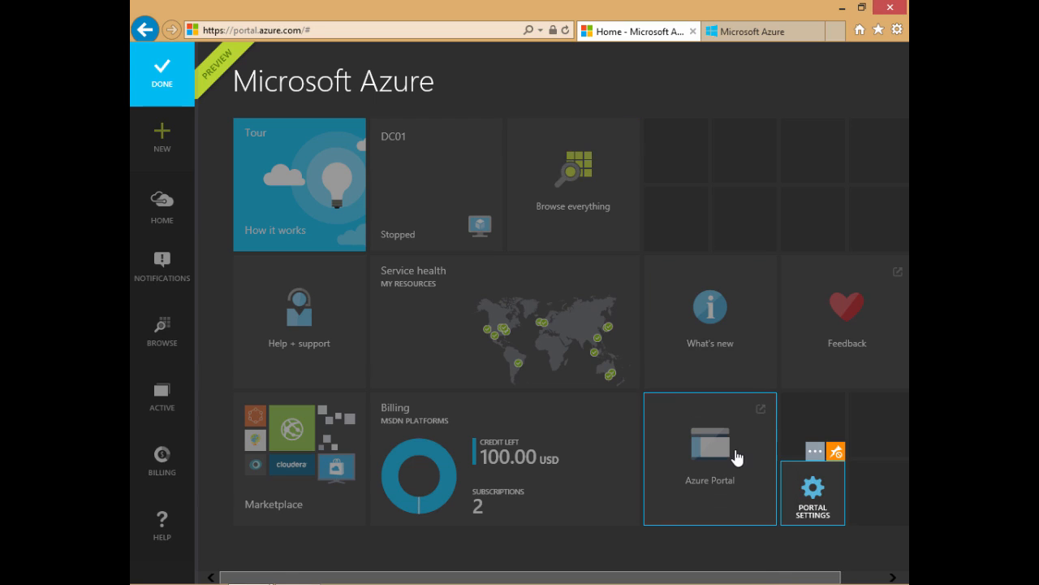
pyautogui.rightClick(747, 453)
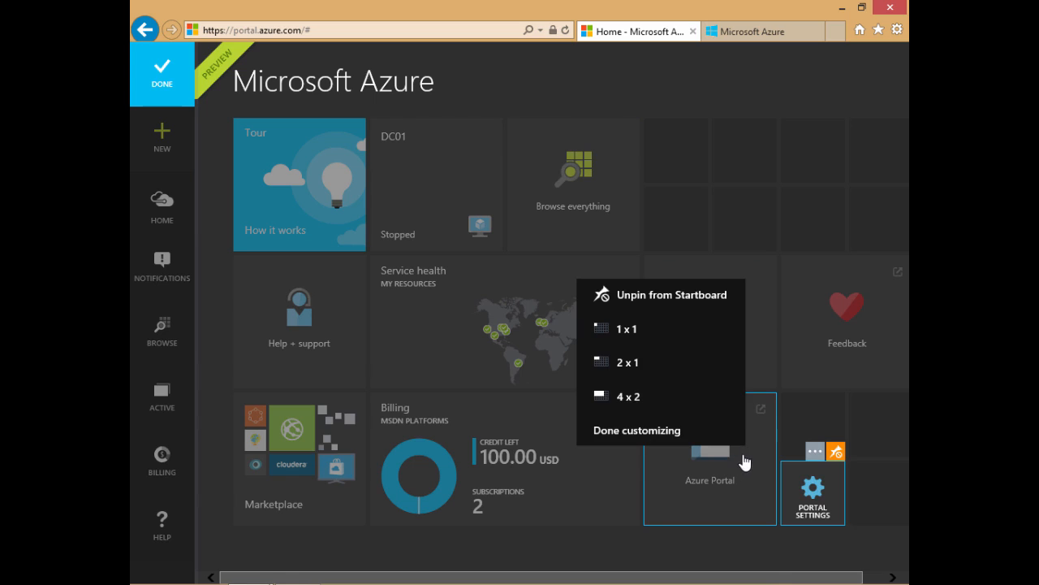
pyautogui.click(625, 329)
pyautogui.moveTo(817, 513); pyautogui.dragTo(692, 503)
# Step: Move the Feedback tile beside Browse everything and finish customizing the Startboard
pyautogui.moveTo(831, 371); pyautogui.dragTo(699, 219)
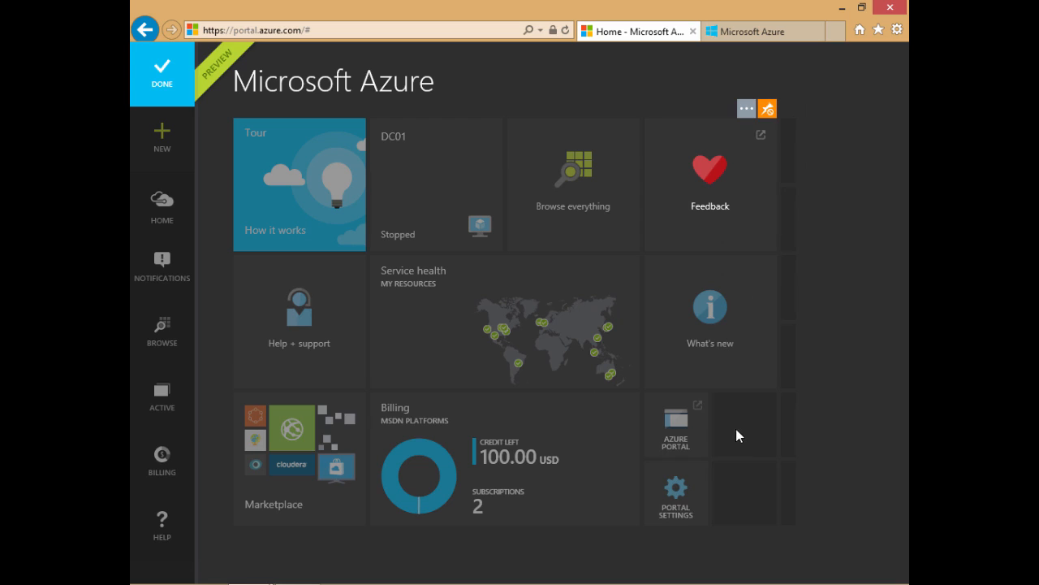
pyautogui.click(159, 84)
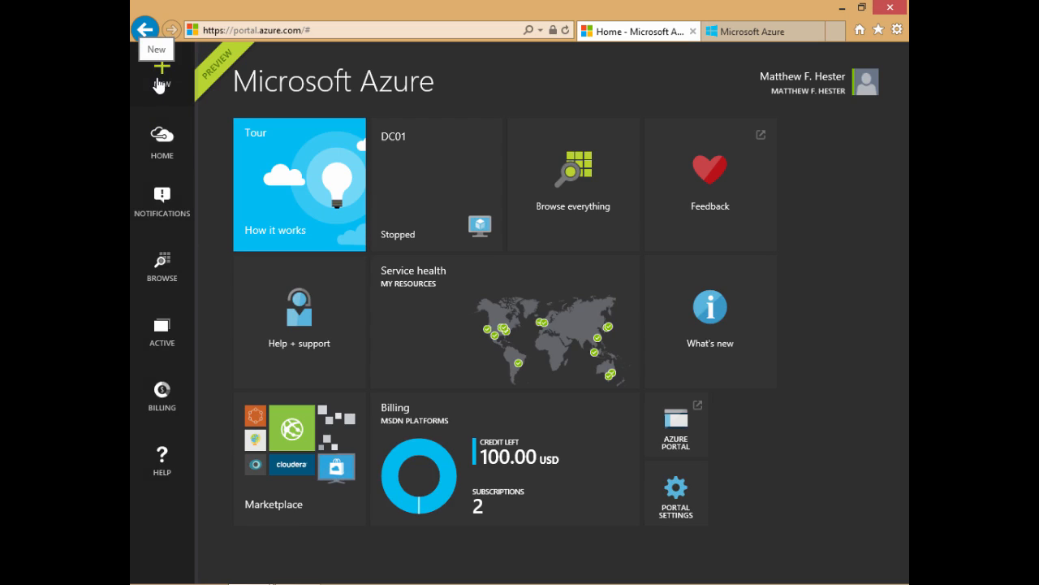
# Step: Review the Central US events from Service health, pin the Events blade to the Startboard, and return home
pyautogui.click(463, 311)
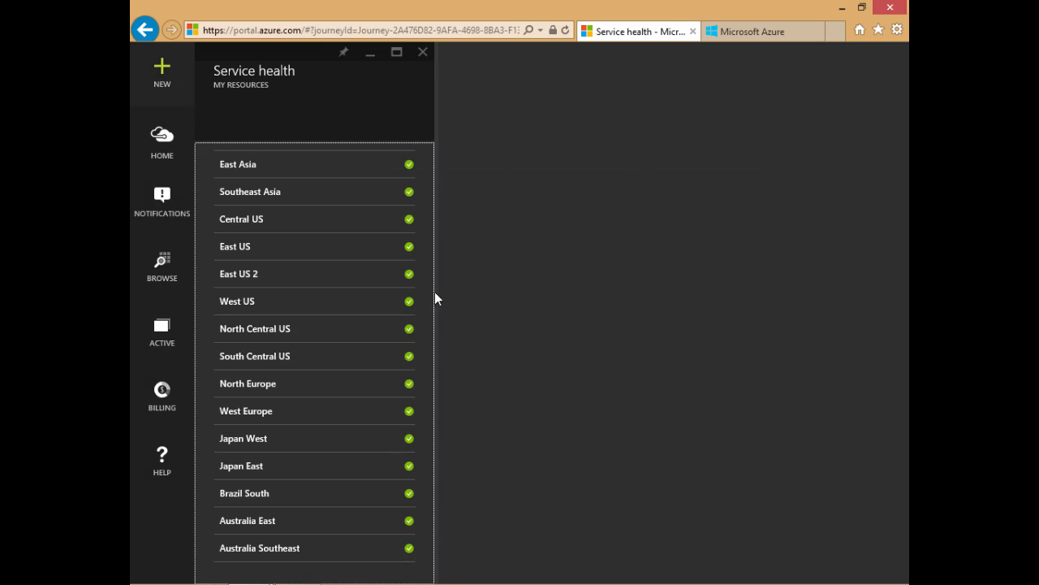
pyautogui.click(260, 225)
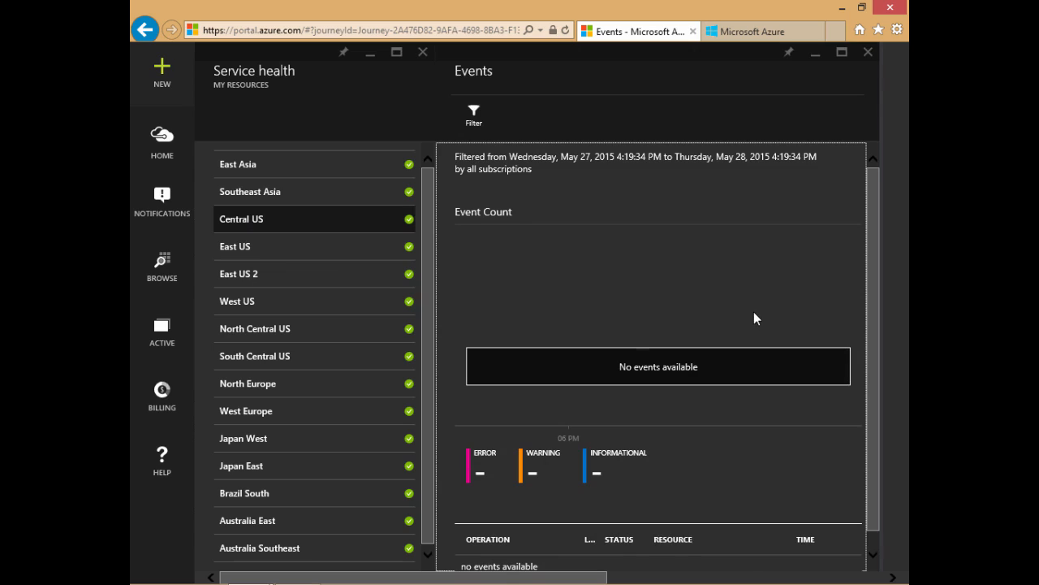
pyautogui.scroll(-1, 753, 318)
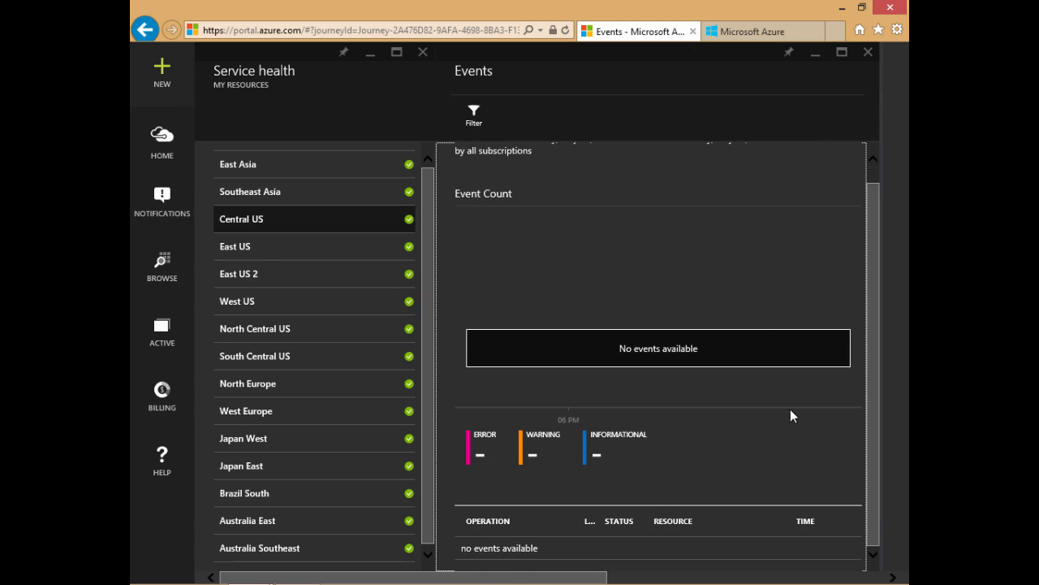
pyautogui.scroll(1, 789, 167)
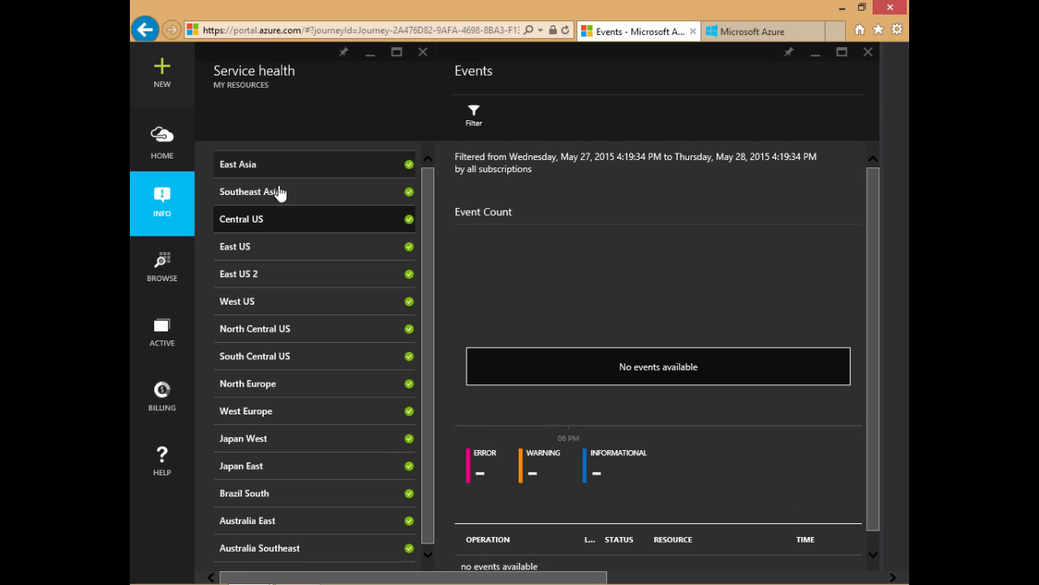
pyautogui.scroll(-1, 649, 390)
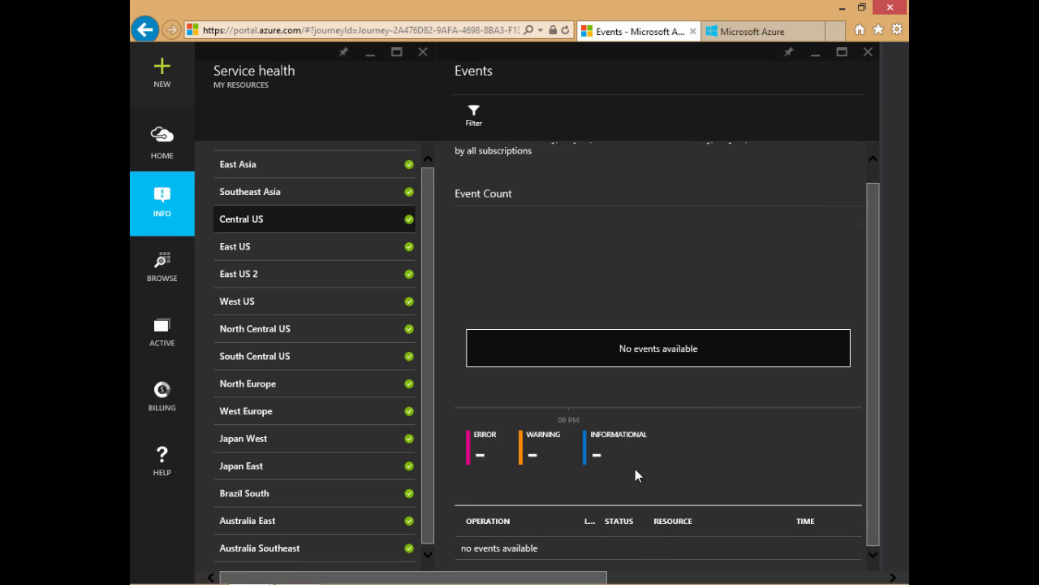
pyautogui.click(162, 140)
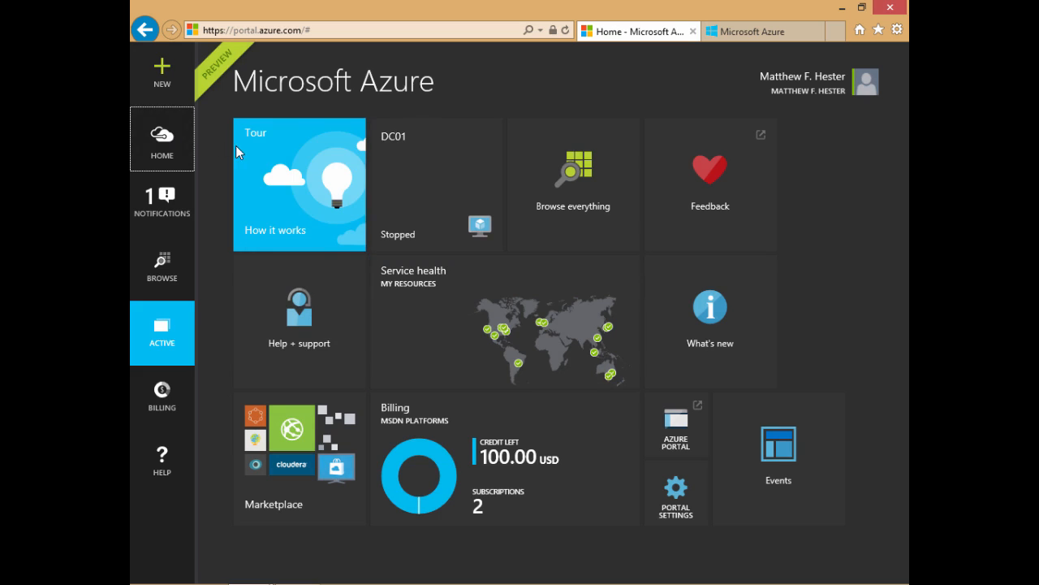
# Step: View the events through the pinned Events tile, close them, and unpin the tile from the Startboard
pyautogui.click(787, 478)
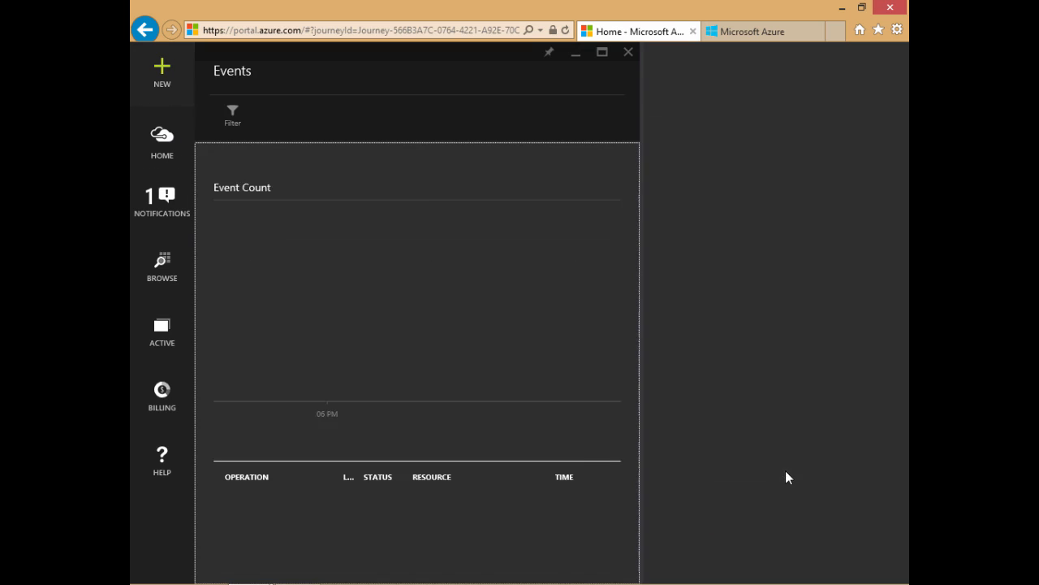
pyautogui.scroll(-1, 477, 419)
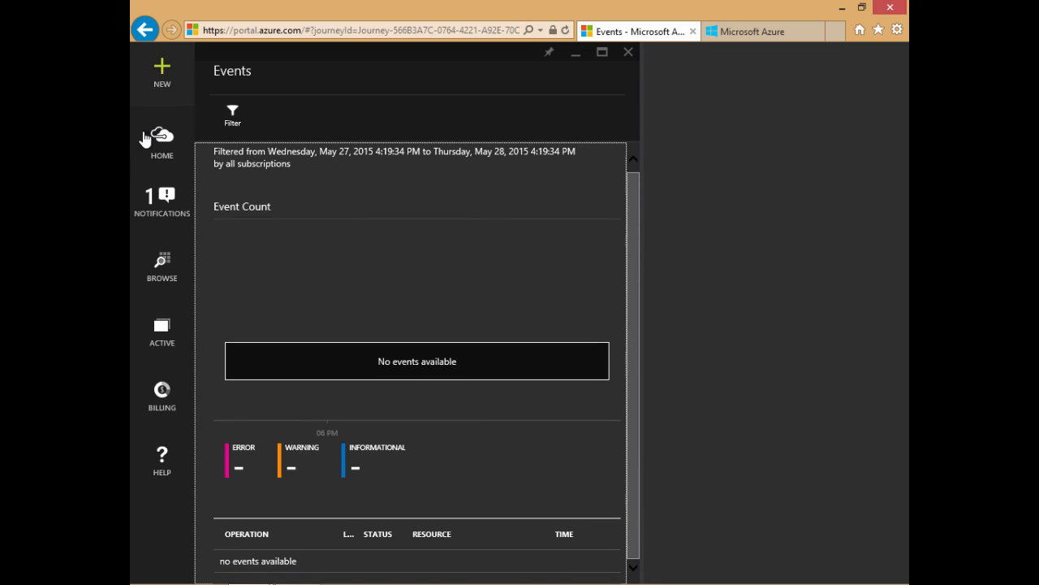
pyautogui.click(629, 54)
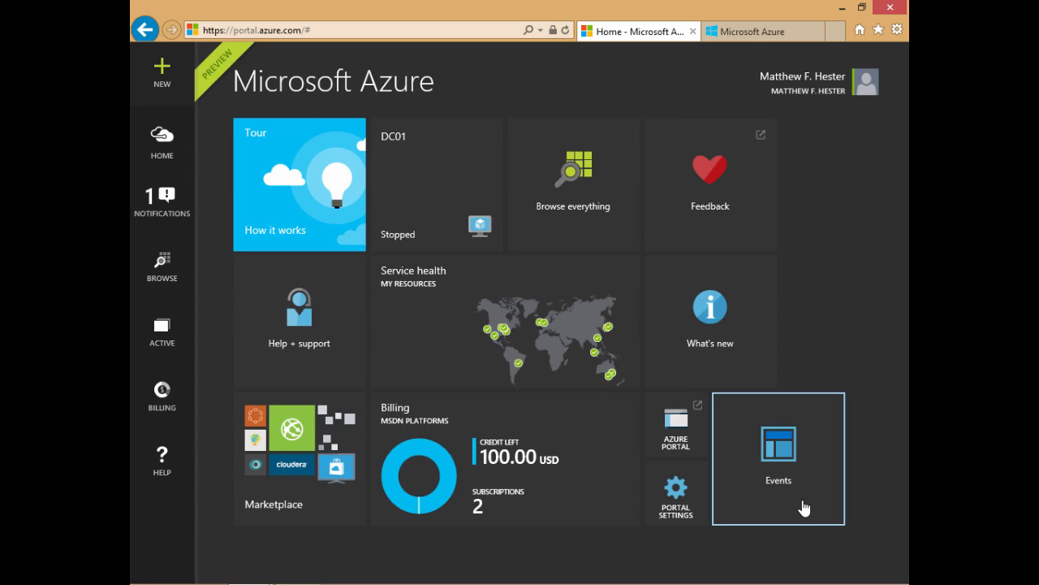
pyautogui.rightClick(804, 503)
pyautogui.click(758, 456)
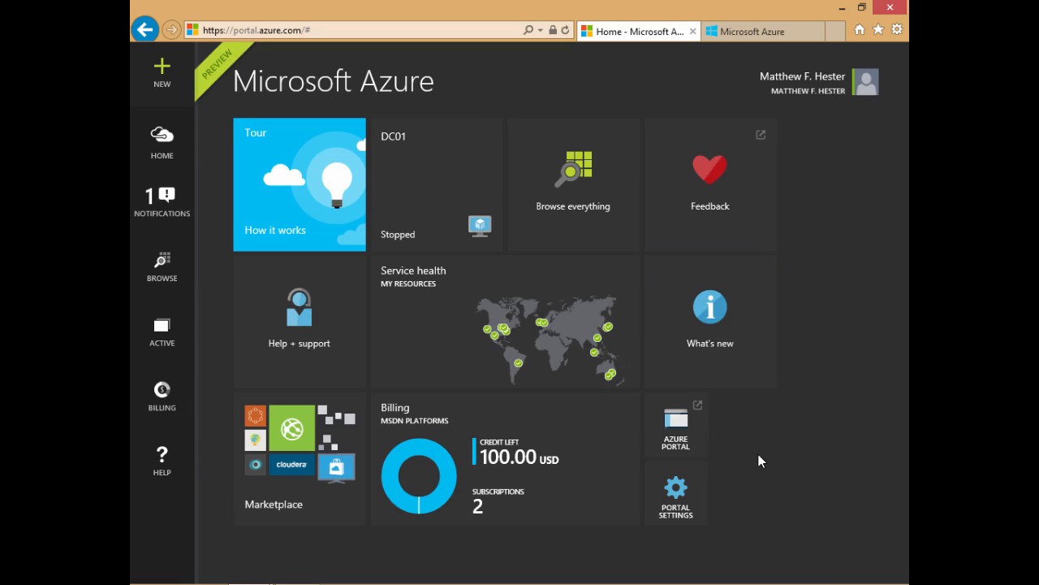
# Step: Open the DC01 virtual machine from the Startboard and collapse its Essentials section
pyautogui.click(427, 217)
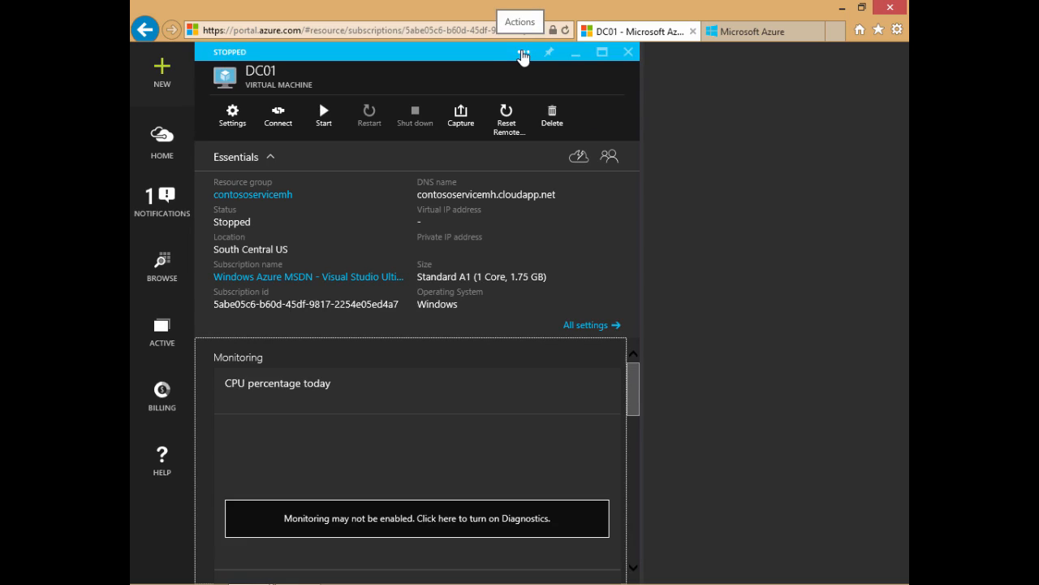
pyautogui.click(274, 160)
pyautogui.click(272, 159)
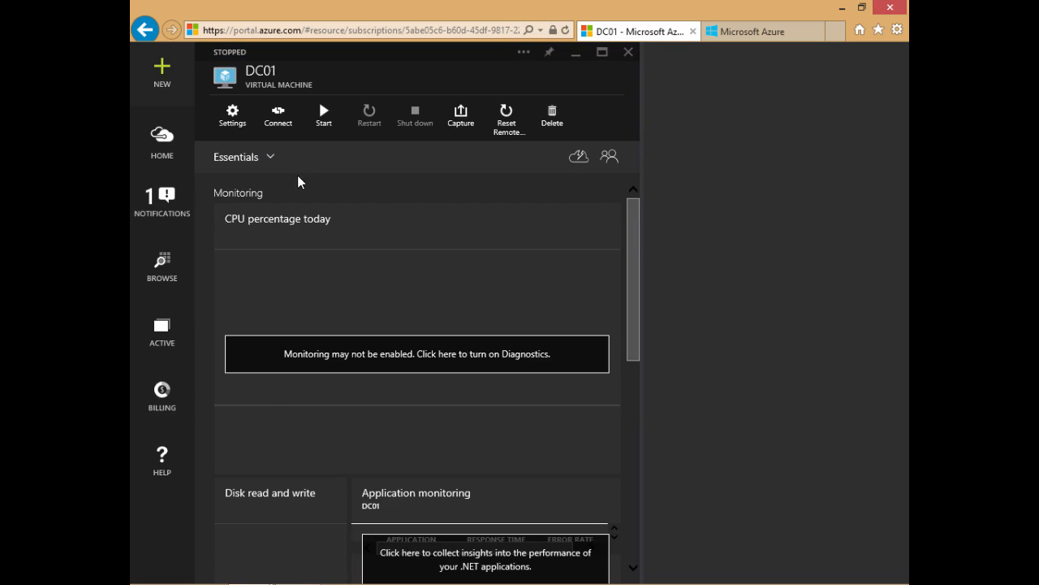
# Step: Customize the DC01 blade by moving the Disk read and write tile above CPU percentage today in the Monitoring section
pyautogui.click(518, 57)
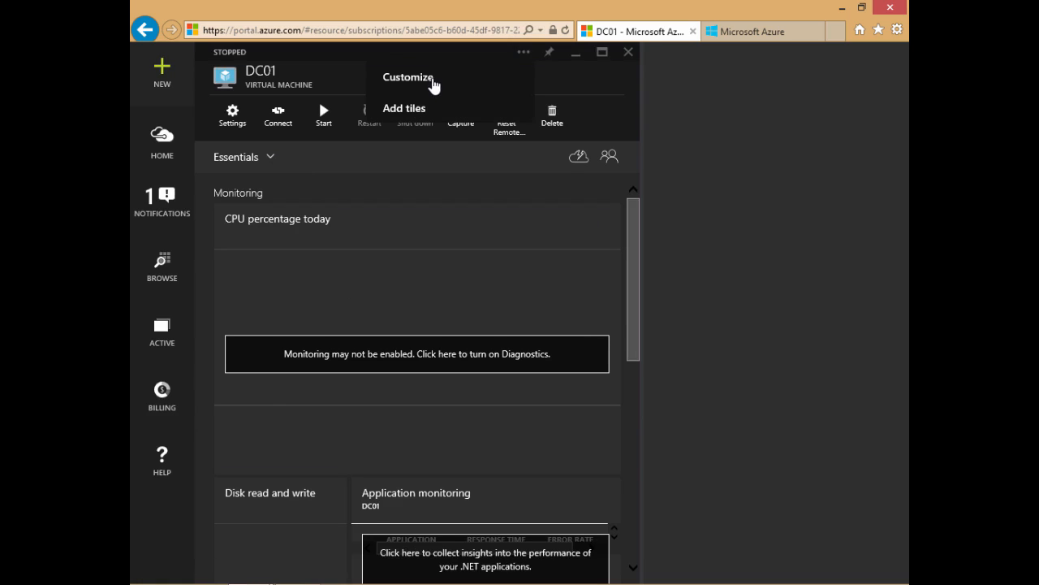
pyautogui.click(433, 81)
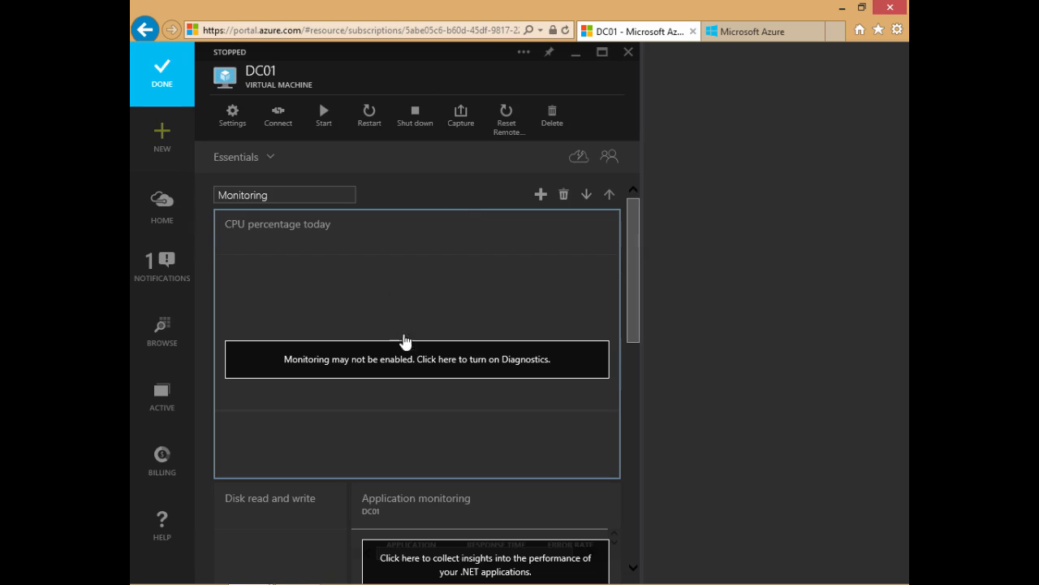
pyautogui.moveTo(259, 408); pyautogui.dragTo(262, 255)
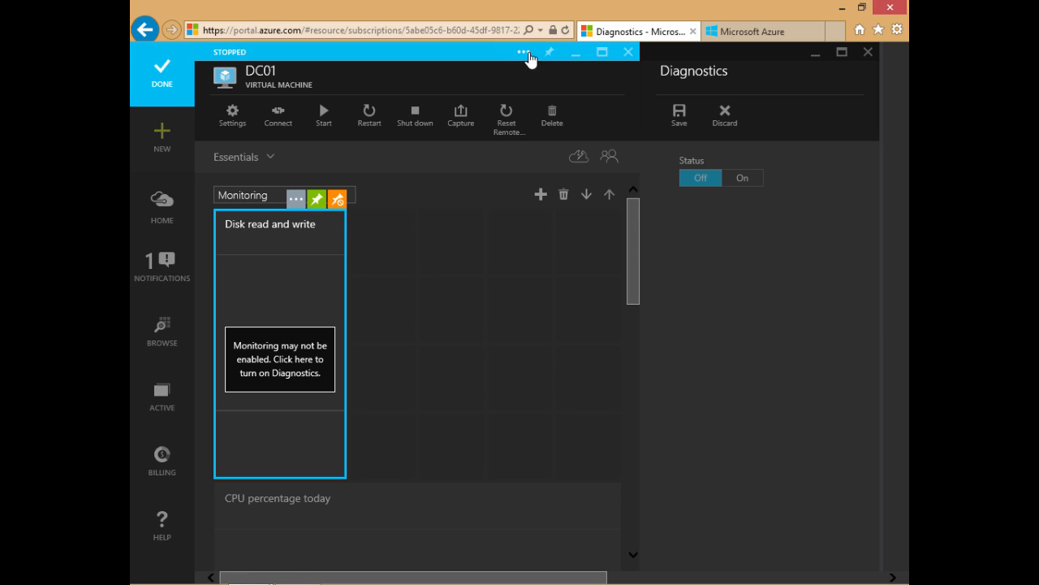
# Step: Add the Load balanced sets and IP addresses tiles from the Tile Gallery beside the Disk read and write tile
pyautogui.click(526, 54)
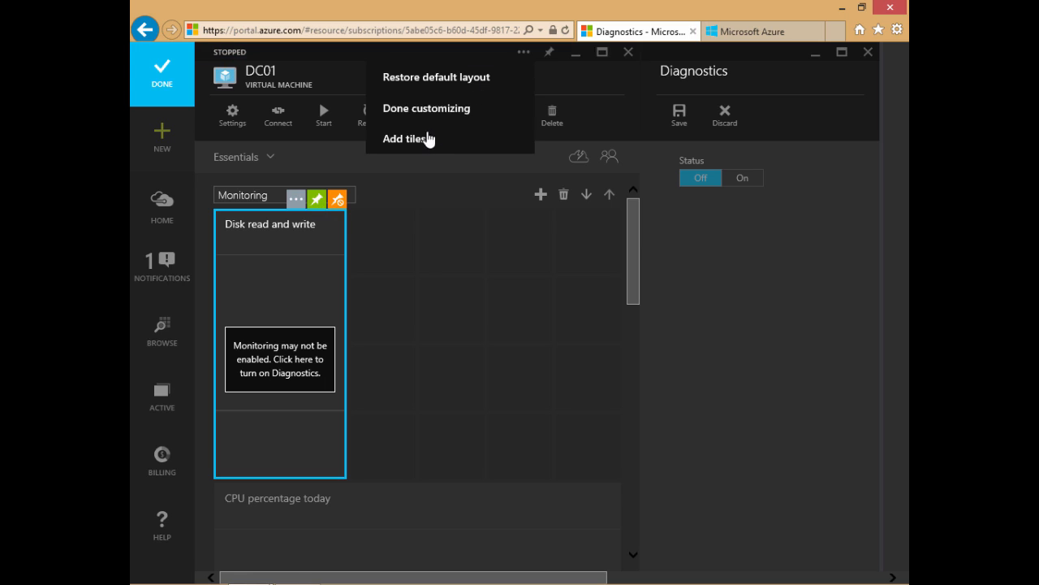
pyautogui.click(420, 139)
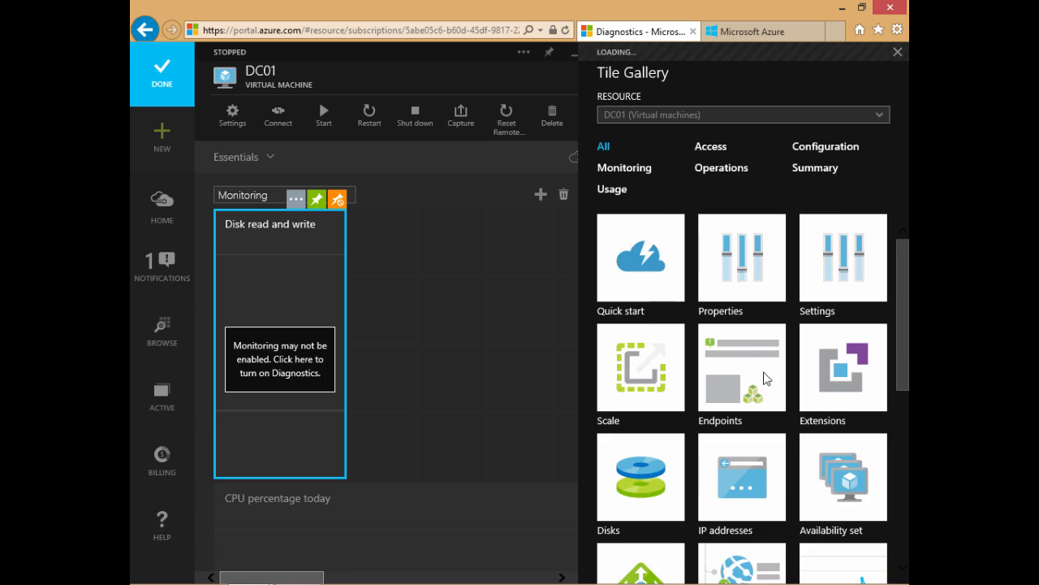
pyautogui.scroll(-1, 767, 378)
pyautogui.moveTo(650, 373); pyautogui.dragTo(405, 271)
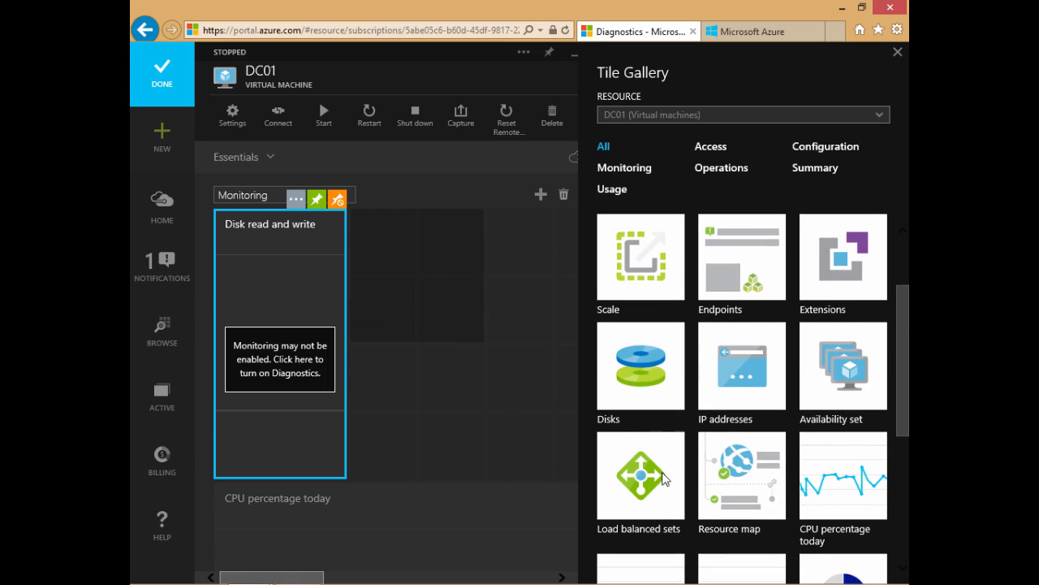
pyautogui.moveTo(664, 492); pyautogui.dragTo(429, 420)
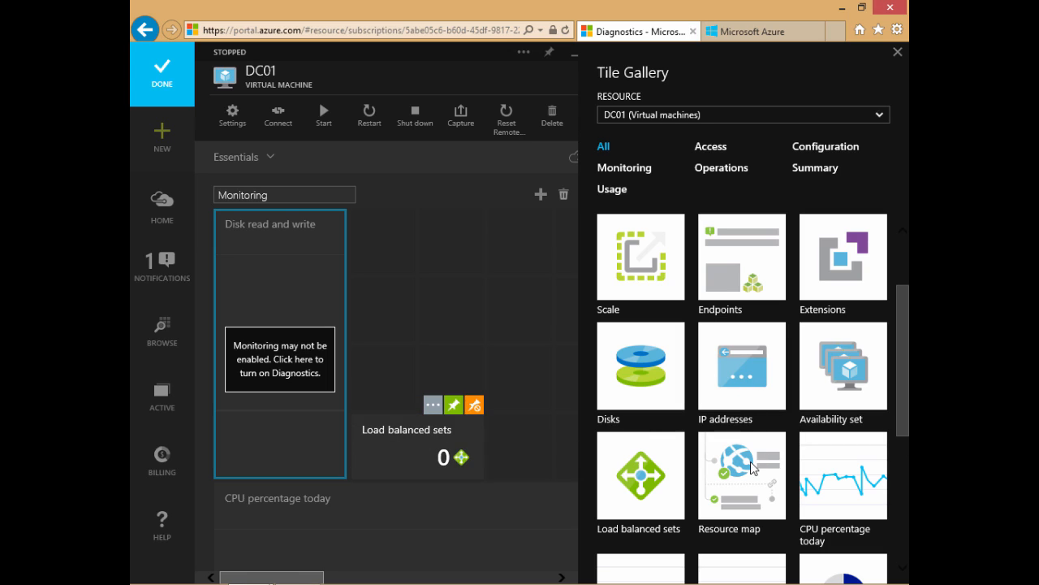
pyautogui.moveTo(749, 371); pyautogui.dragTo(413, 274)
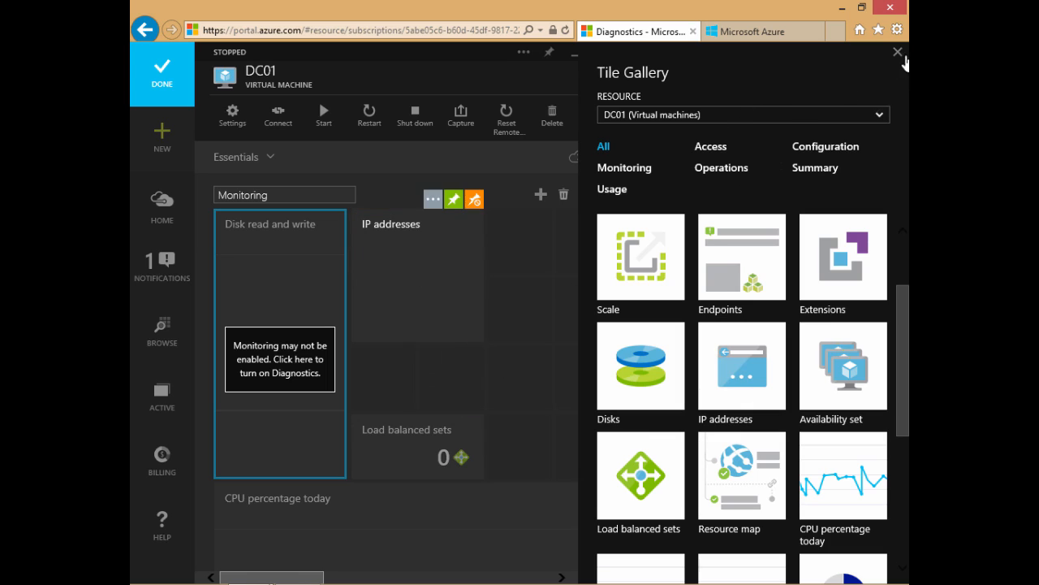
# Step: Close the Tile Gallery after checking its remaining tiles, and finish customizing the DC01 blade
pyautogui.moveTo(901, 407); pyautogui.dragTo(899, 530)
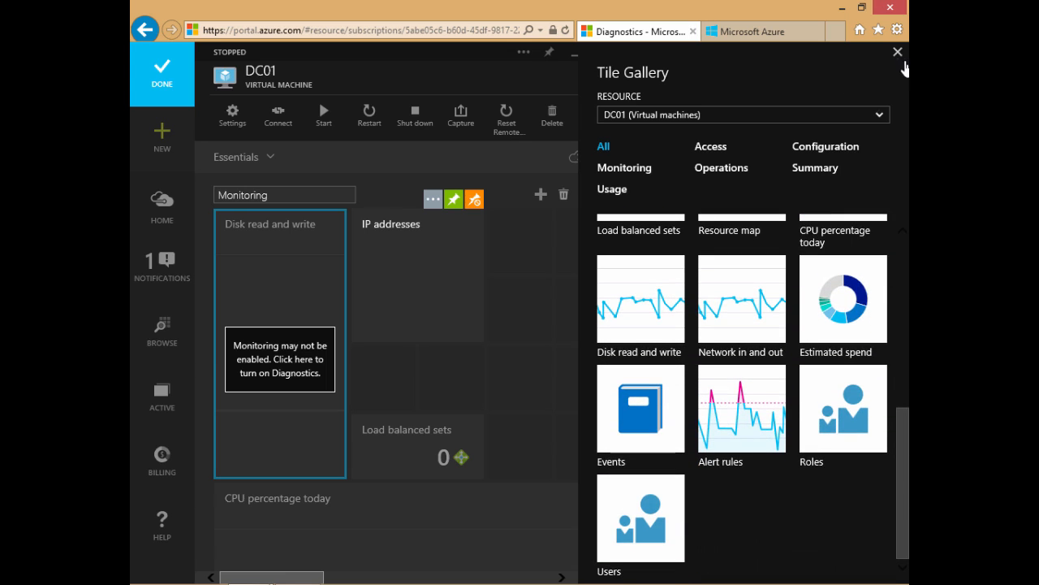
pyautogui.click(897, 51)
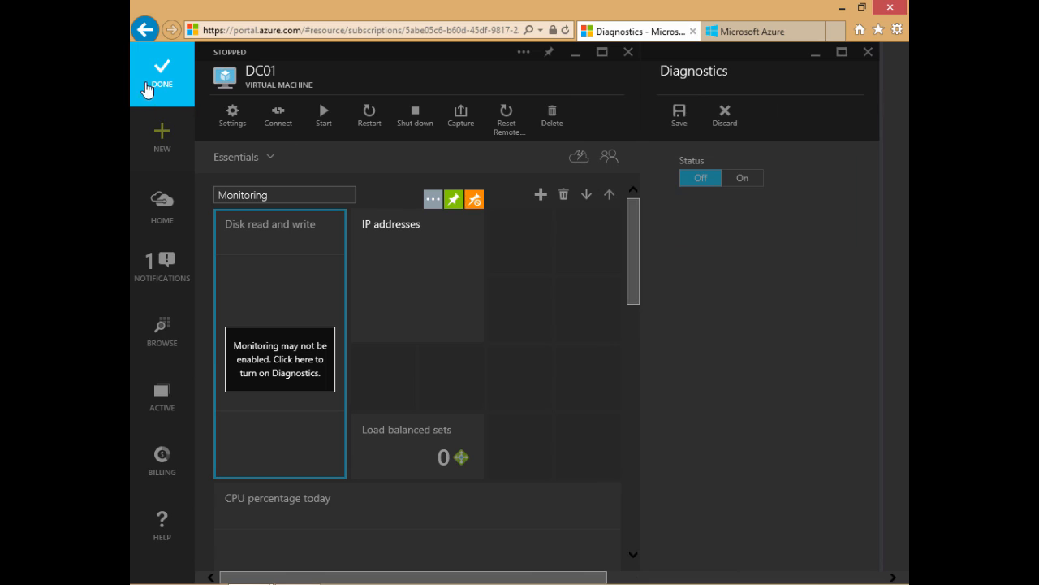
pyautogui.click(150, 82)
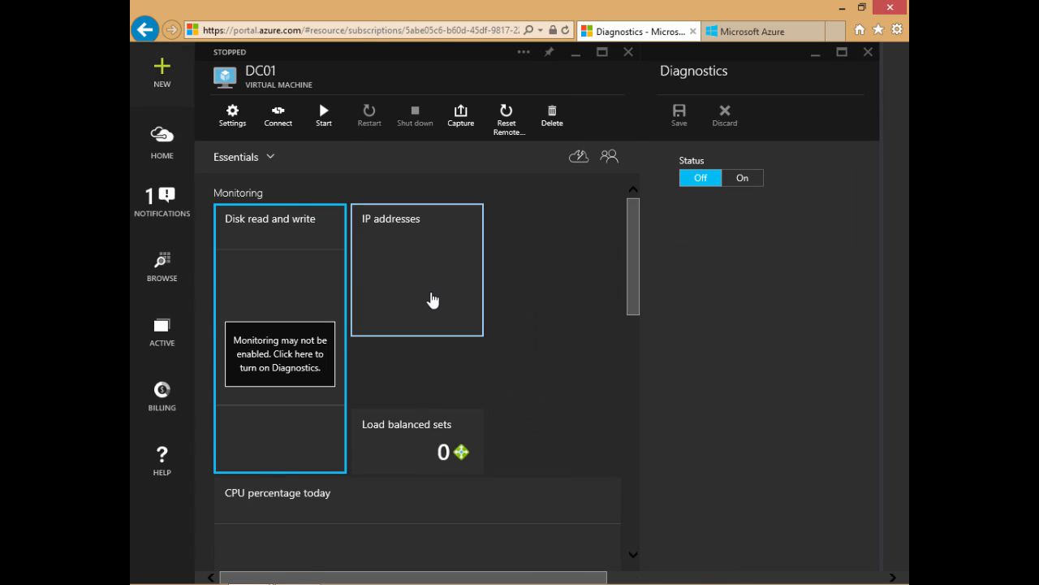
# Step: View the IP addresses and Load balanced sets details through DC01's added tiles, and return to the Startboard
pyautogui.click(432, 301)
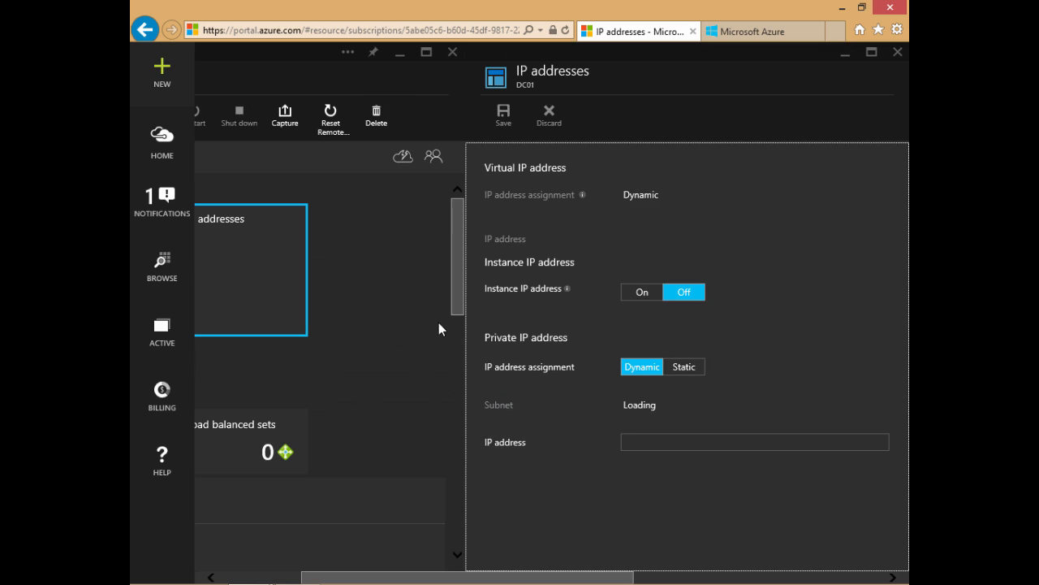
pyautogui.moveTo(395, 578); pyautogui.dragTo(297, 582)
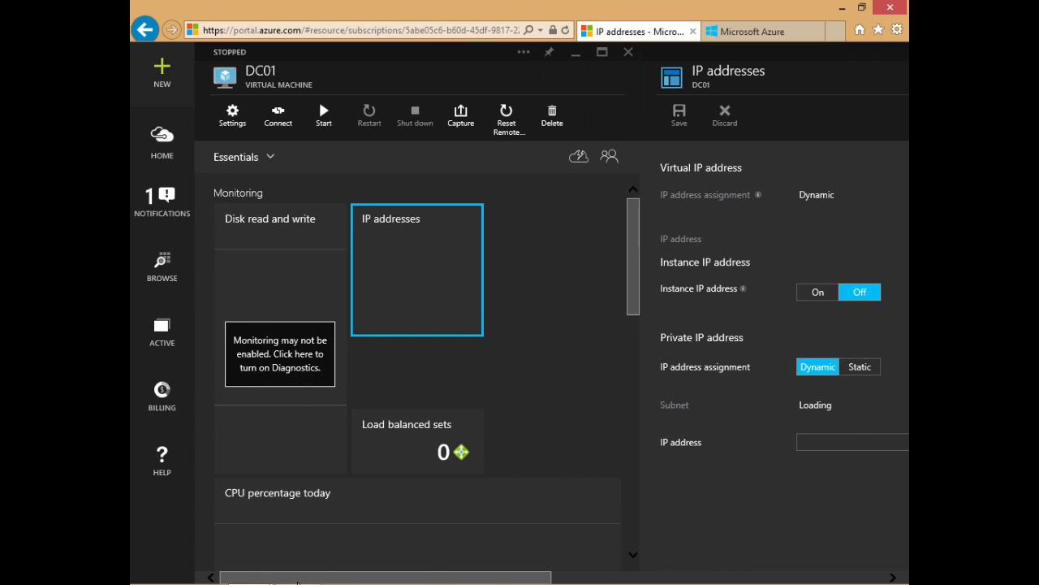
pyautogui.click(401, 438)
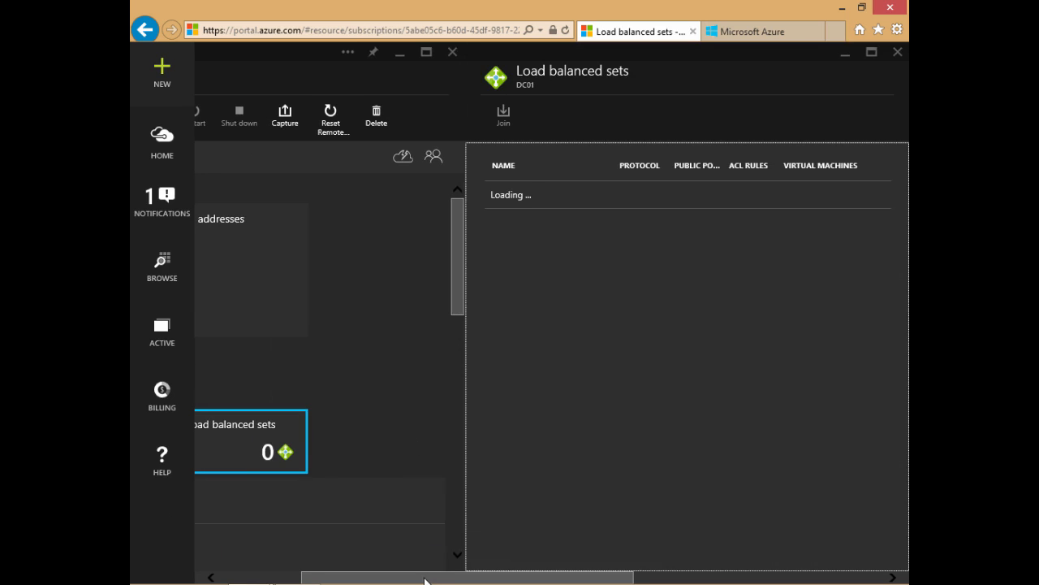
pyautogui.moveTo(424, 580); pyautogui.dragTo(342, 581)
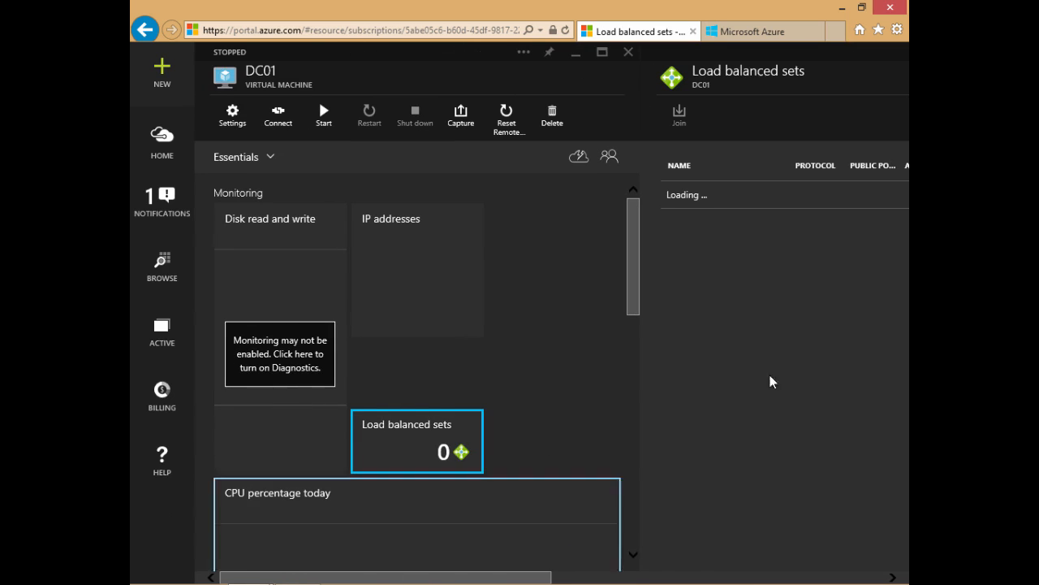
pyautogui.moveTo(501, 577); pyautogui.dragTo(714, 522)
pyautogui.click(667, 52)
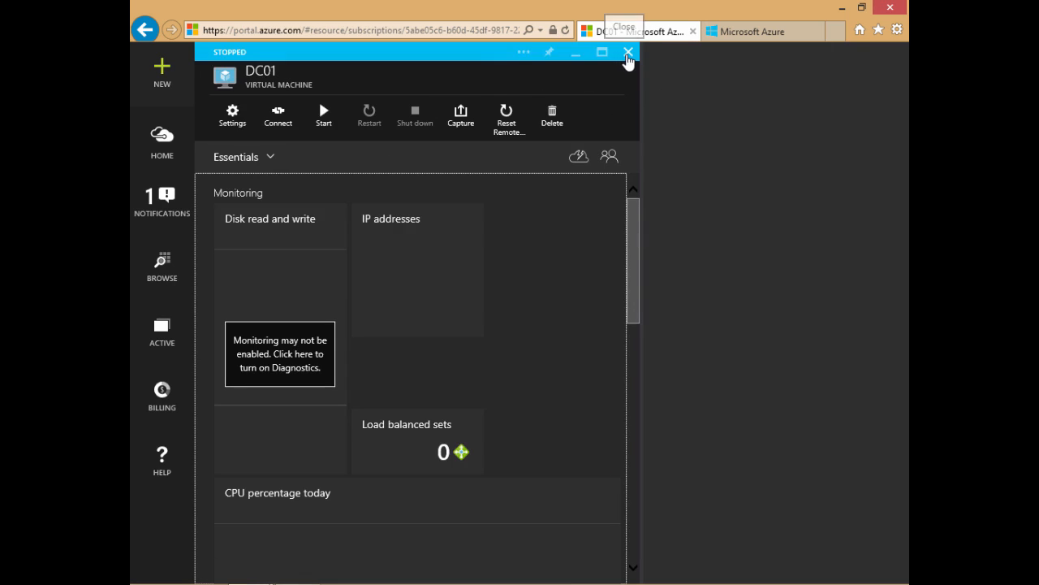
pyautogui.click(627, 53)
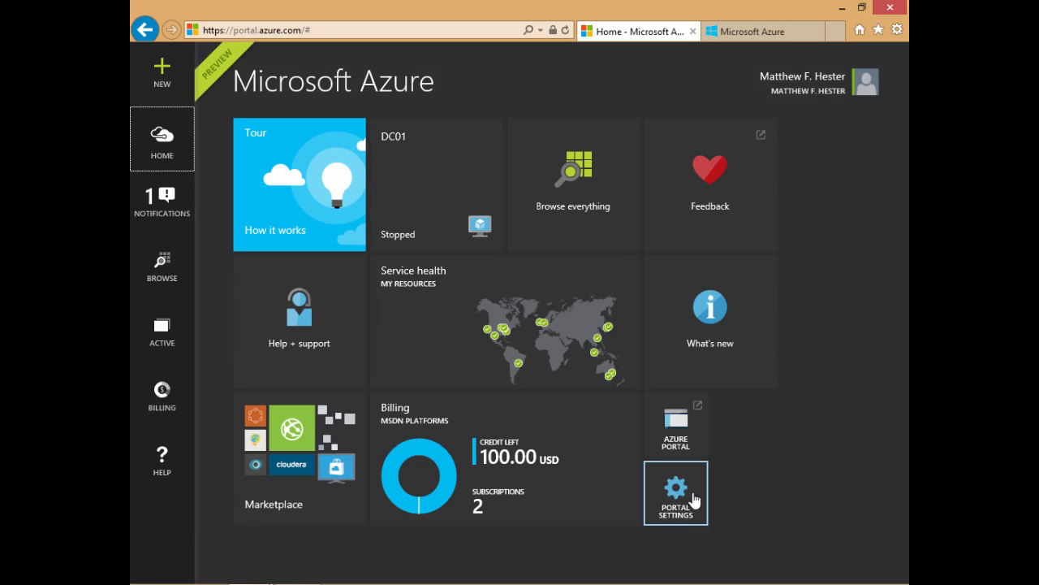
# Step: View the Portal settings through the account options and close them
pyautogui.click(832, 93)
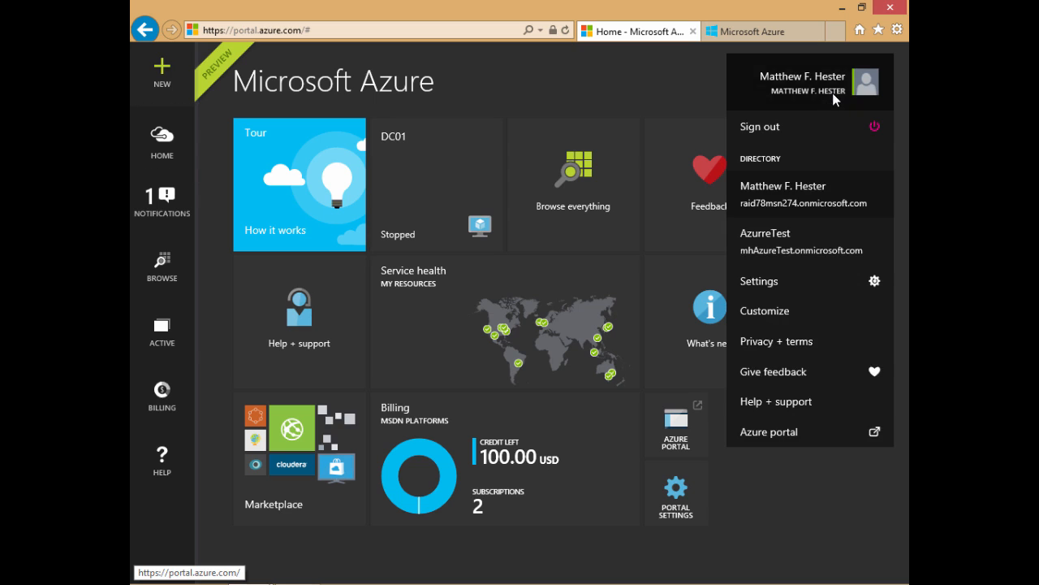
pyautogui.click(784, 283)
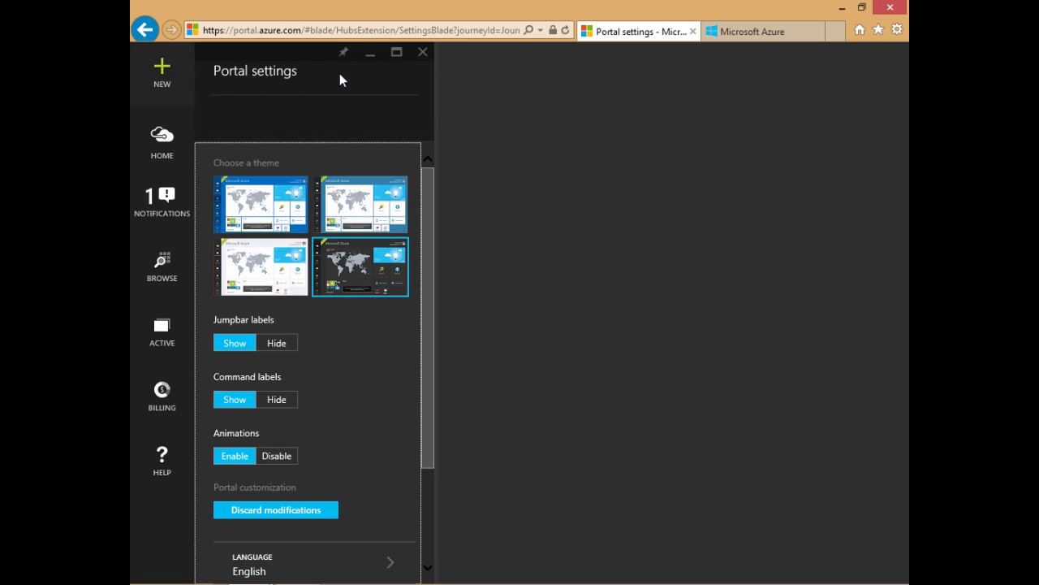
pyautogui.click(421, 52)
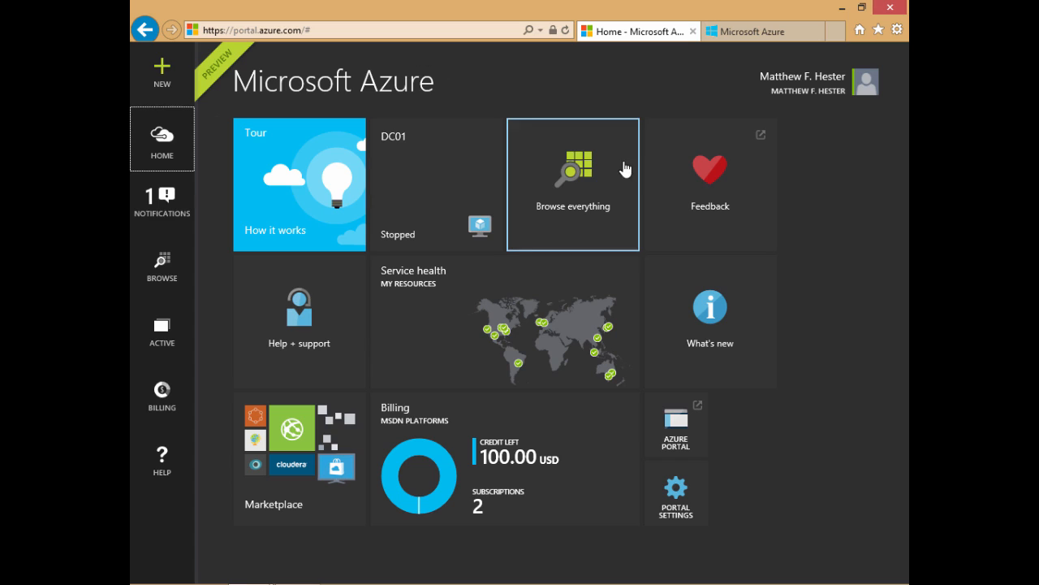
# Step: Resize the Help + support tile to 2 x 1 and finish customizing the Startboard
pyautogui.click(353, 342)
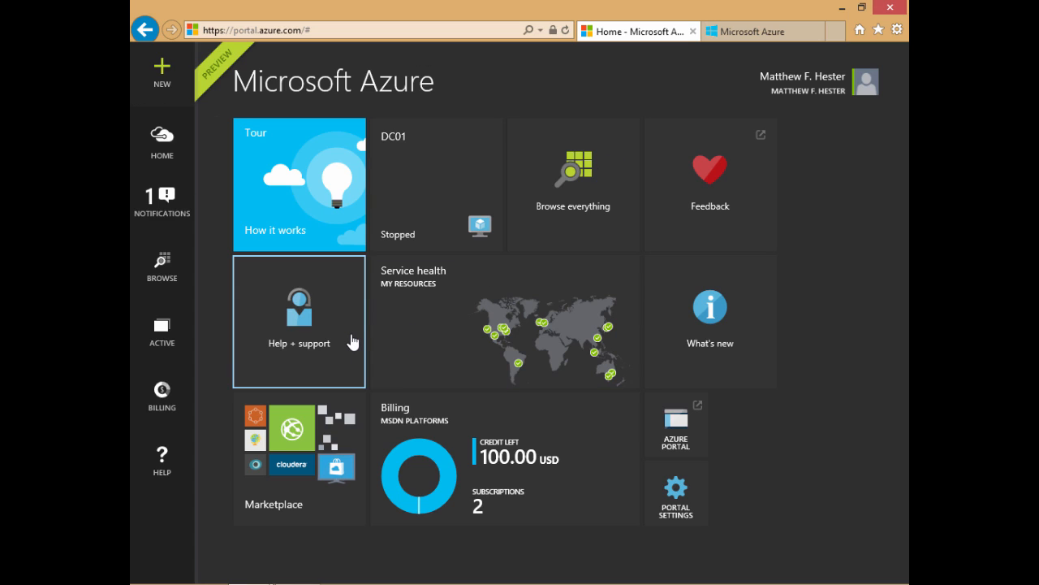
pyautogui.rightClick(352, 342)
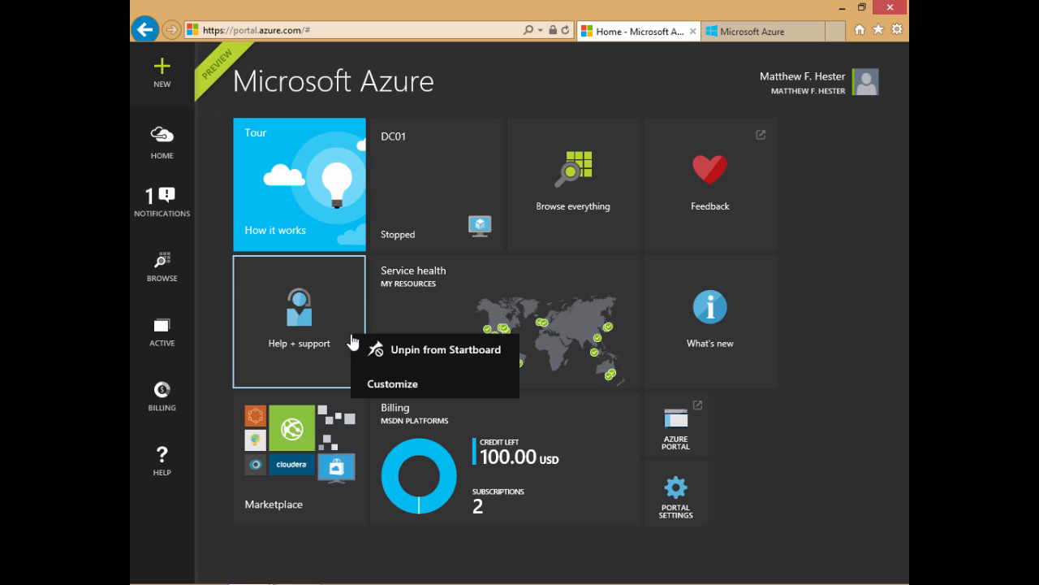
pyautogui.click(380, 385)
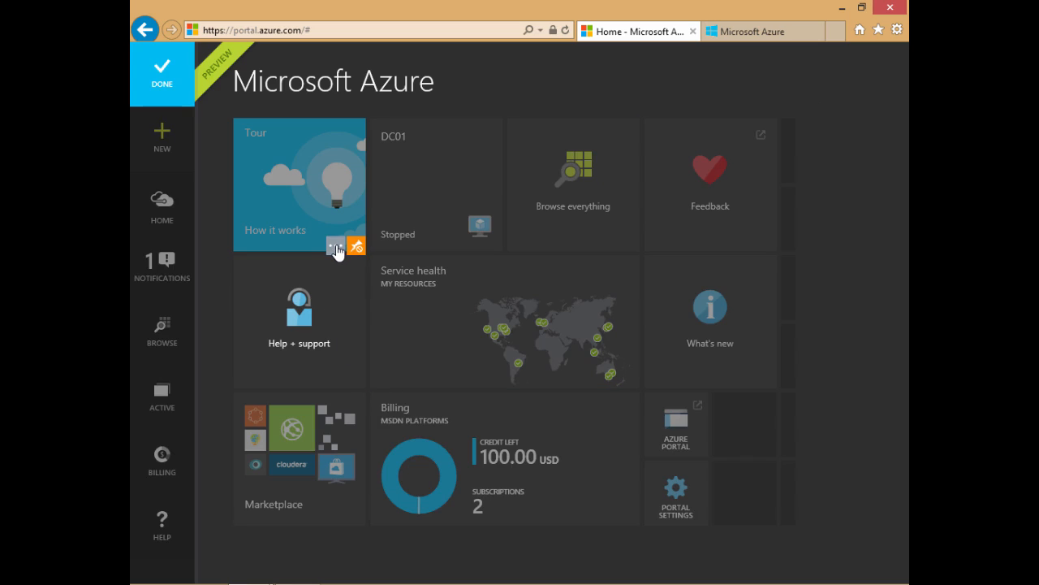
pyautogui.click(336, 246)
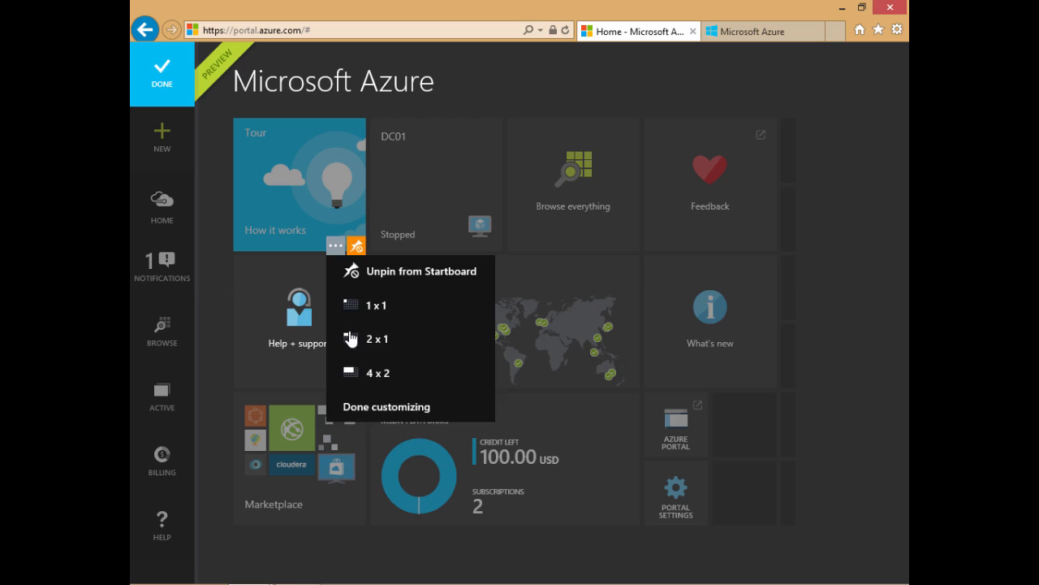
pyautogui.click(350, 339)
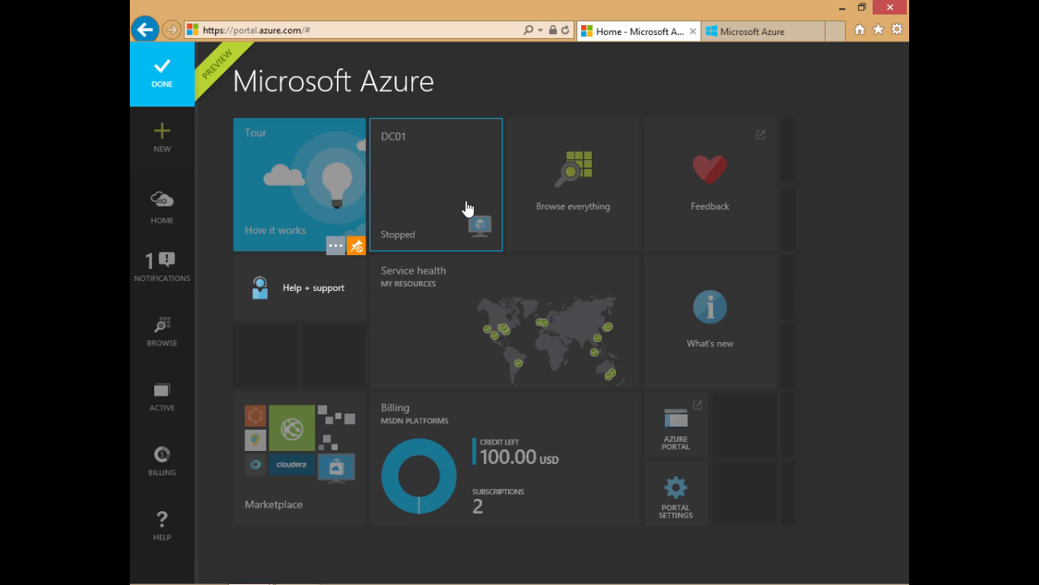
pyautogui.click(182, 87)
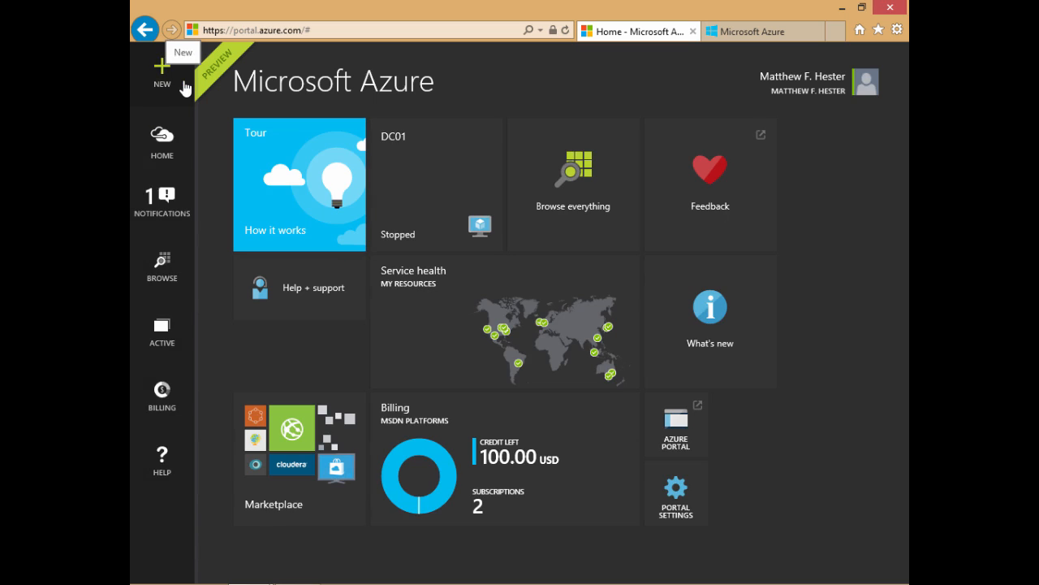